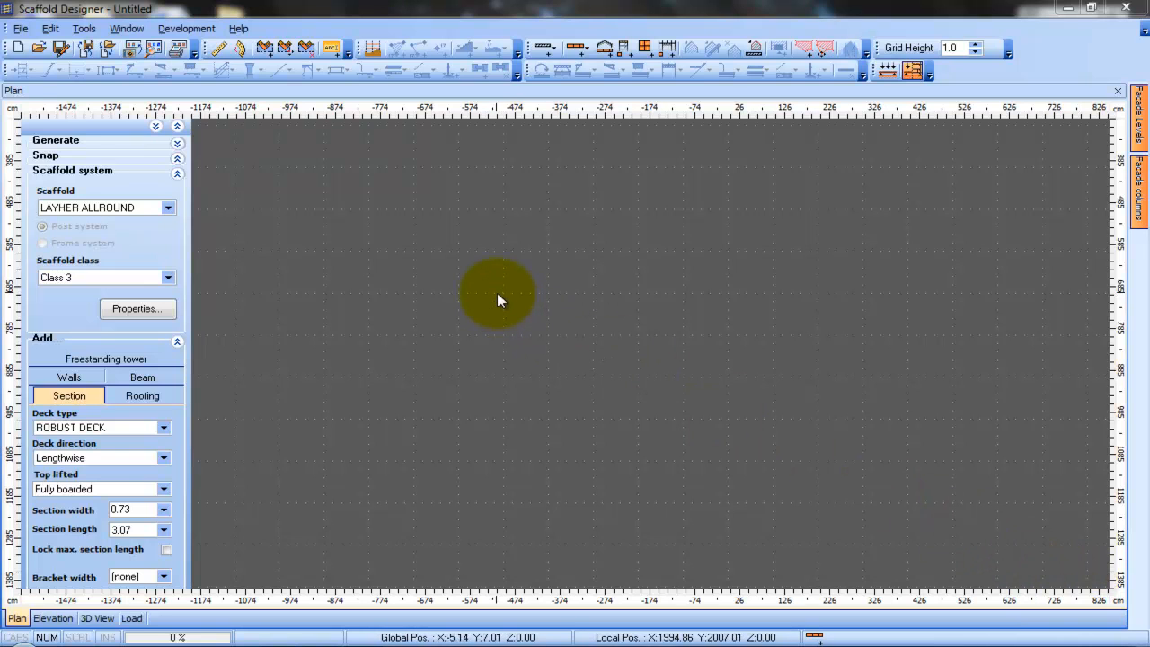
Step: Start a new building in the plan and draw its first wall horizontally, 770 cm long
{"action": "right_click", "coordinate": [419, 241]}
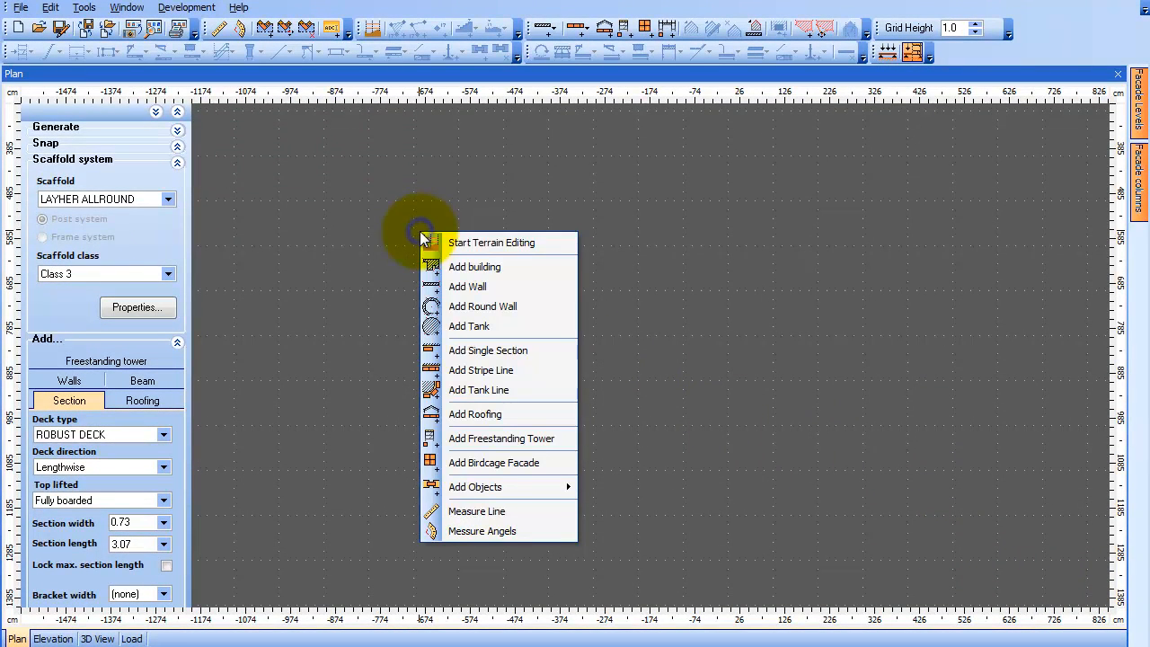
{"action": "left_click", "coordinate": [521, 266]}
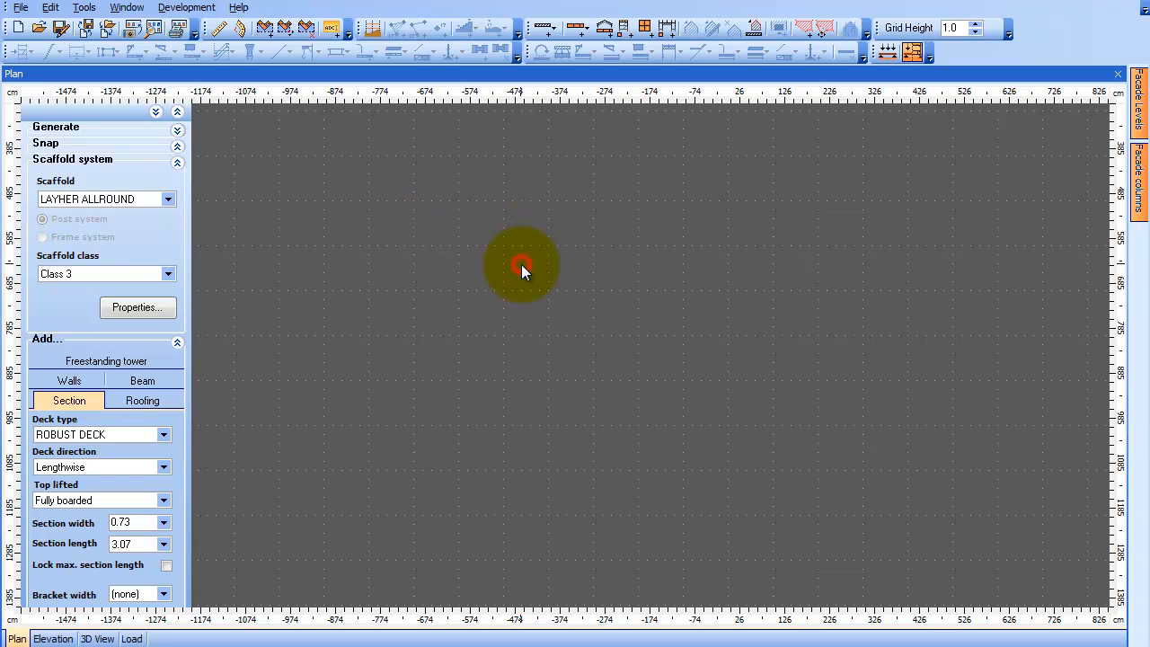
{"action": "left_click", "coordinate": [414, 196]}
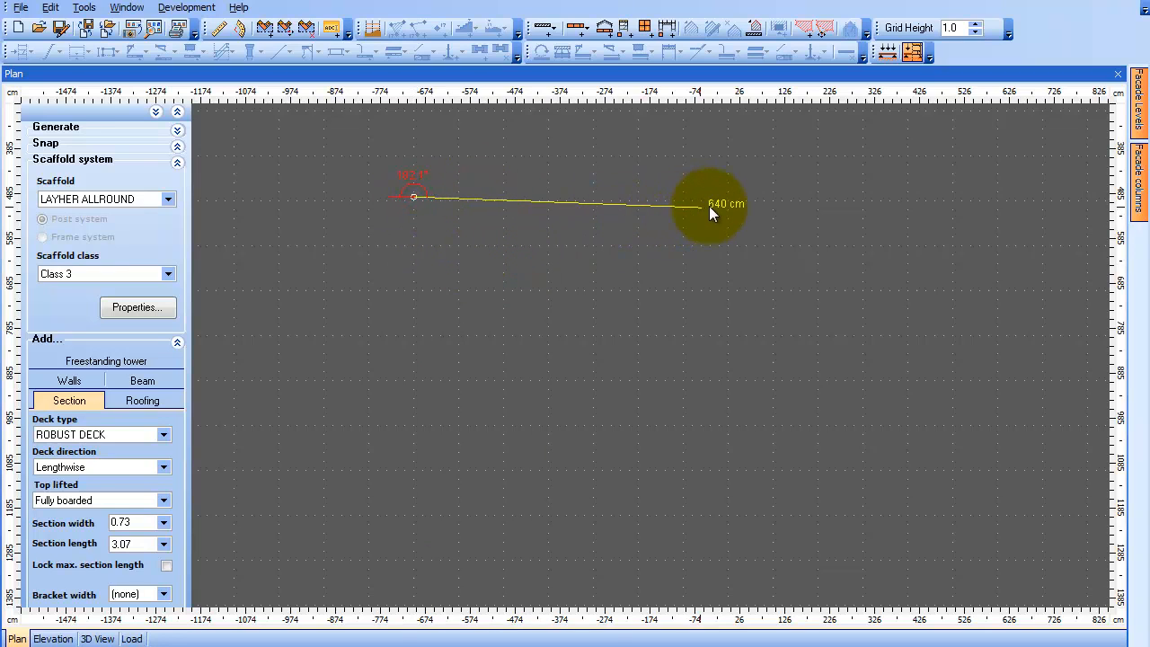
{"action": "key", "text": "Tab"}
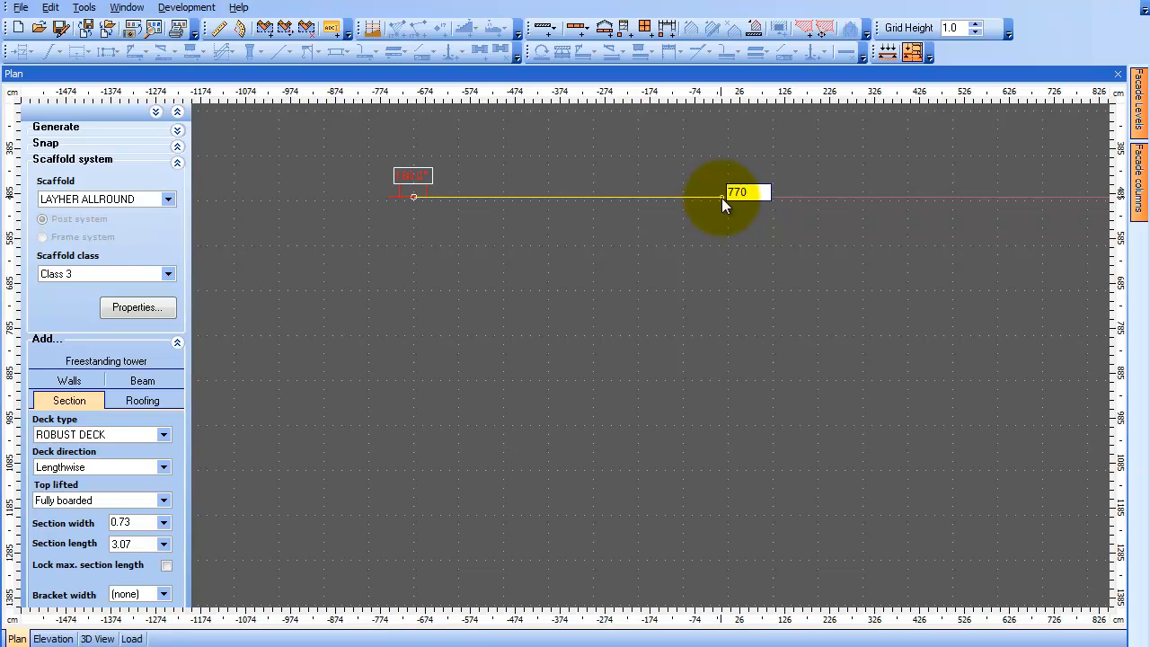
{"action": "key", "text": "Return"}
{"action": "left_click", "coordinate": [759, 197]}
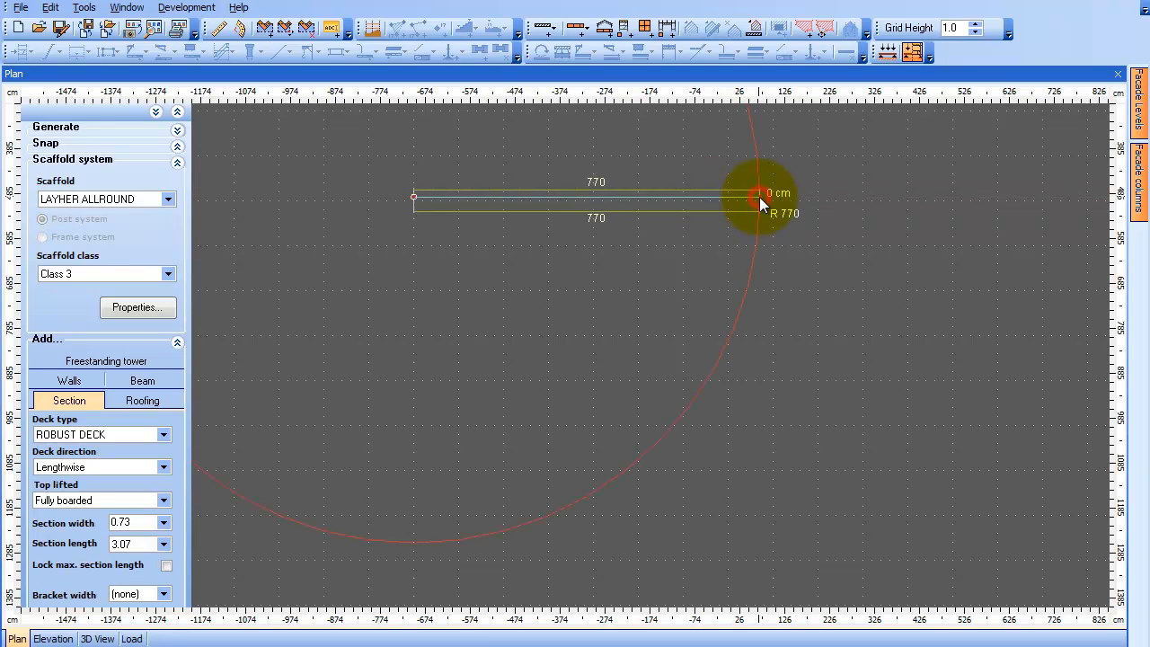
Step: Draw the second building wall 1280 cm long, perpendicular downward from the end of the first wall
{"action": "key", "text": "Tab"}
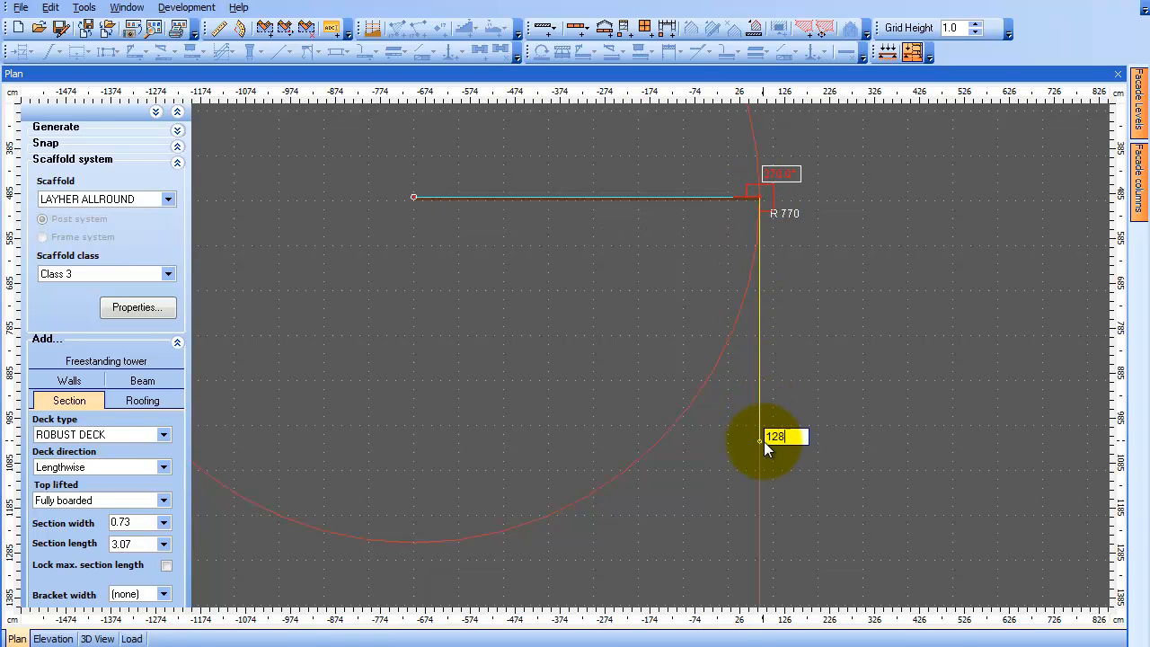
{"action": "key", "text": "Return"}
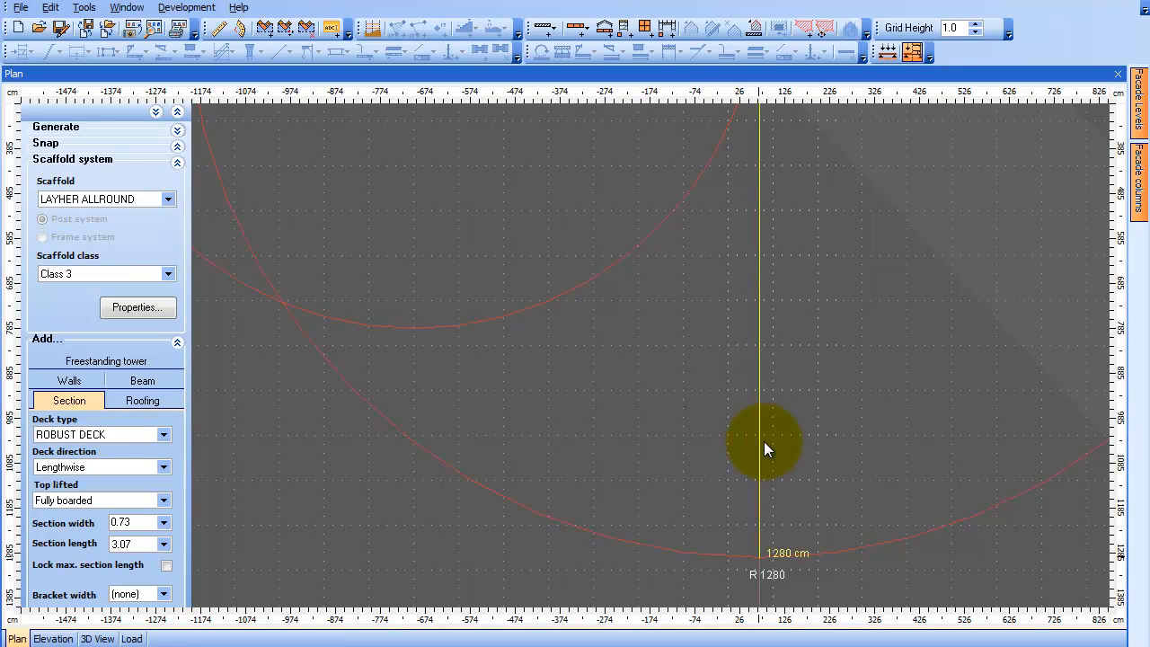
{"action": "left_click", "coordinate": [759, 557]}
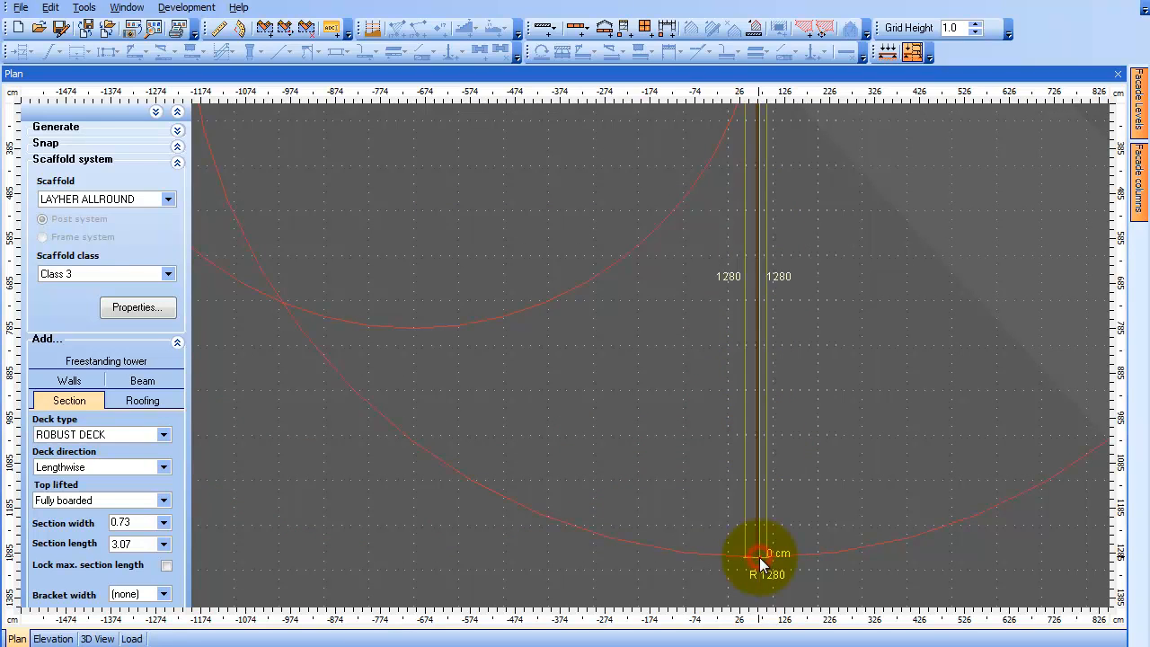
Step: Close the rectangular building outline through its fourth corner back to the starting point, and move the building slightly down in the plan
{"action": "left_click", "coordinate": [413, 555]}
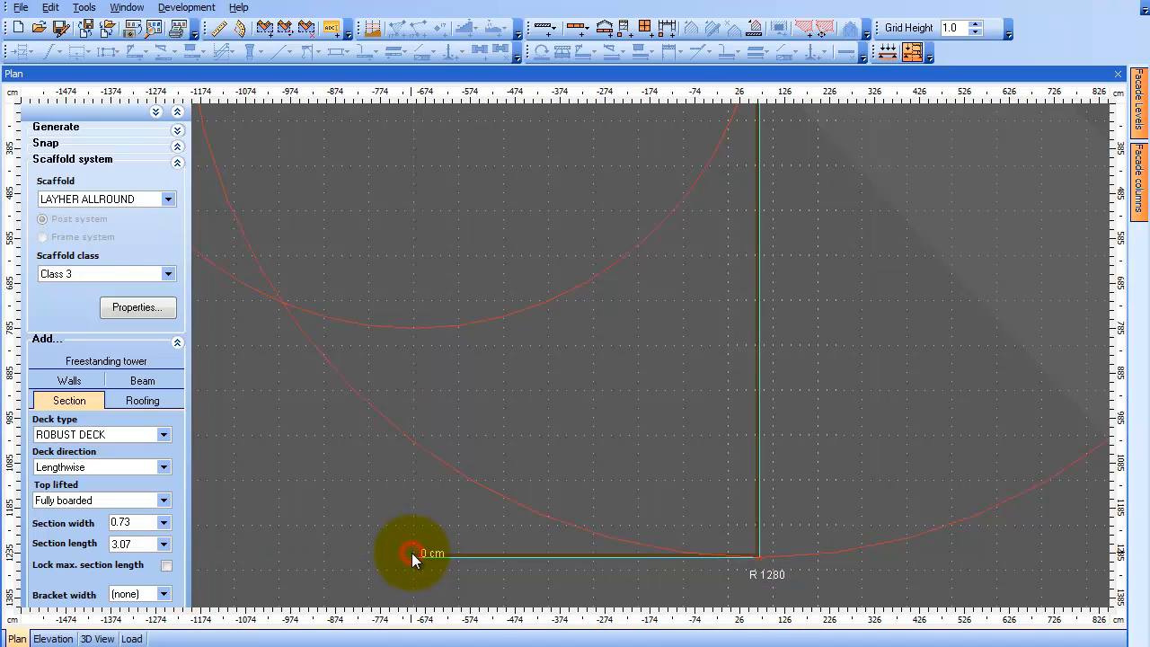
{"action": "scroll", "coordinate": [422, 218], "scroll_direction": "down", "scroll_amount": 3}
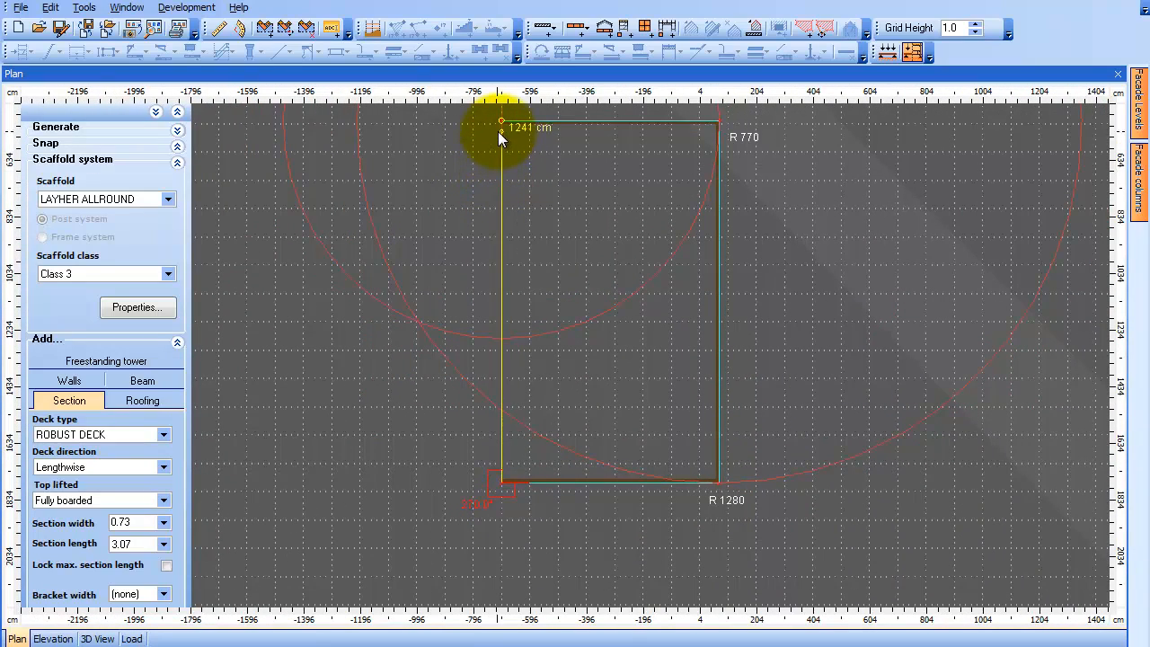
{"action": "left_click", "coordinate": [501, 120]}
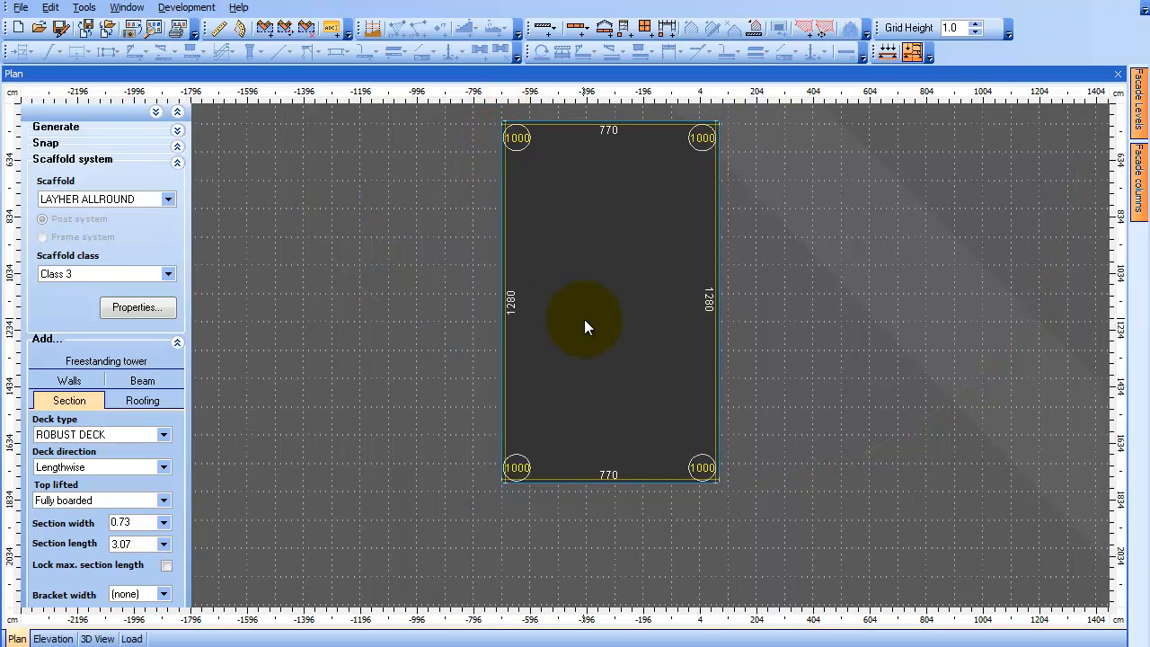
{"action": "left_click_drag", "start_coordinate": [585, 320], "coordinate": [585, 363]}
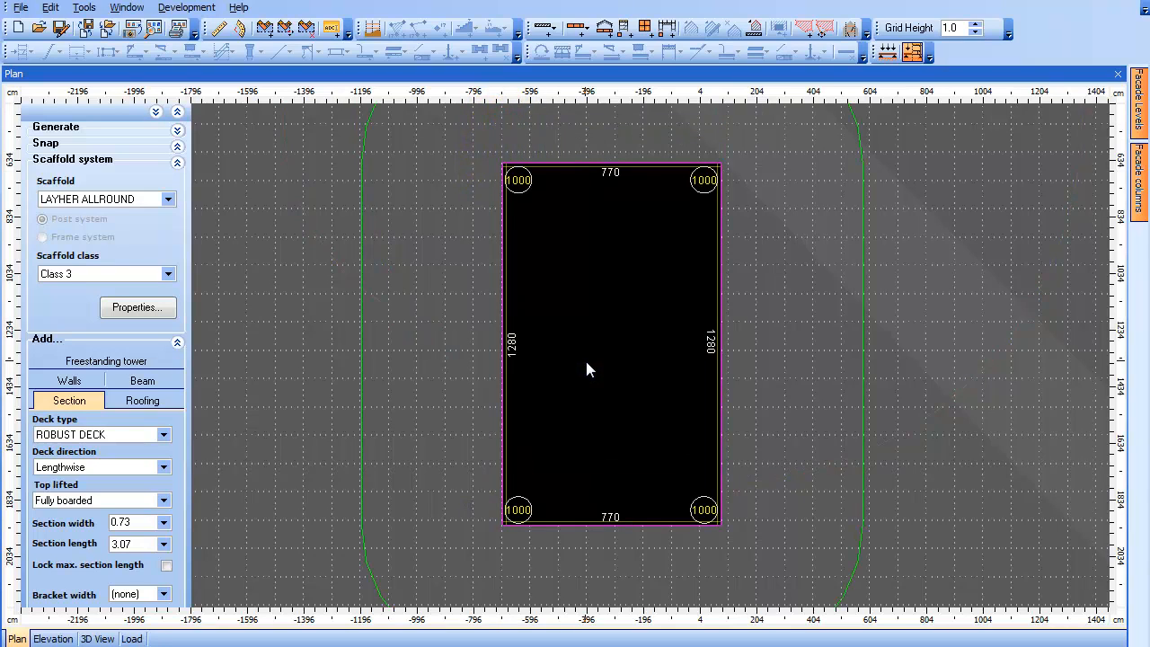
Step: Define a gable on the building's 770 cm wall and show that wall in the elevation view
{"action": "right_click", "coordinate": [602, 325]}
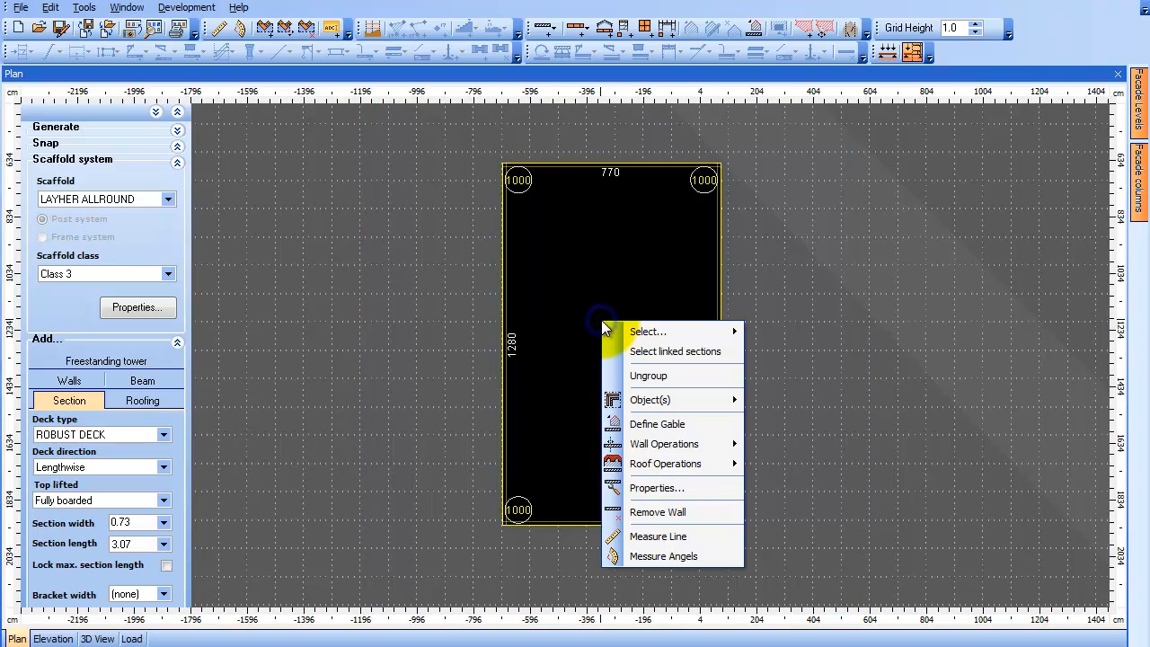
{"action": "left_click", "coordinate": [694, 427]}
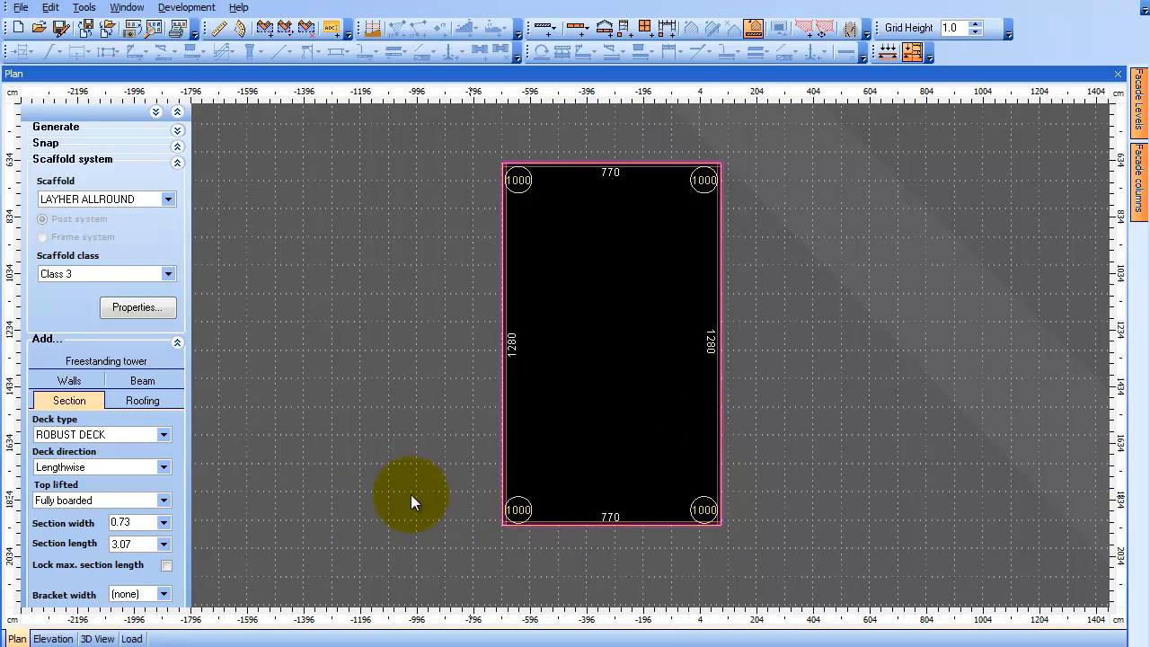
{"action": "left_click", "coordinate": [65, 638]}
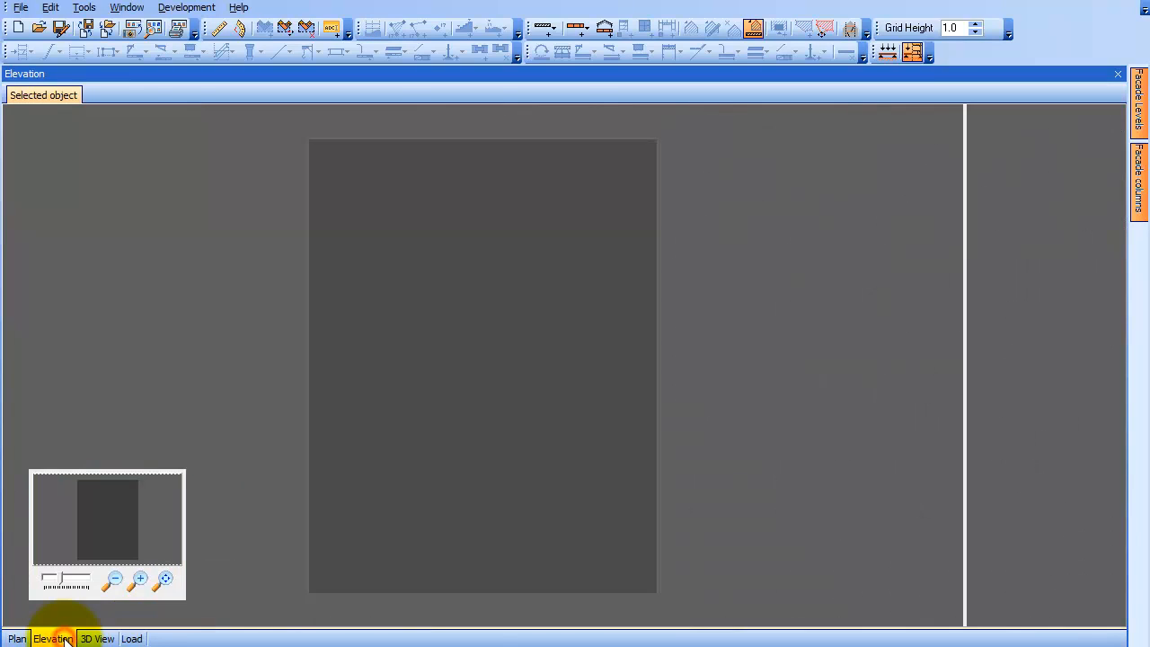
{"action": "left_click_drag", "start_coordinate": [105, 542], "coordinate": [101, 488]}
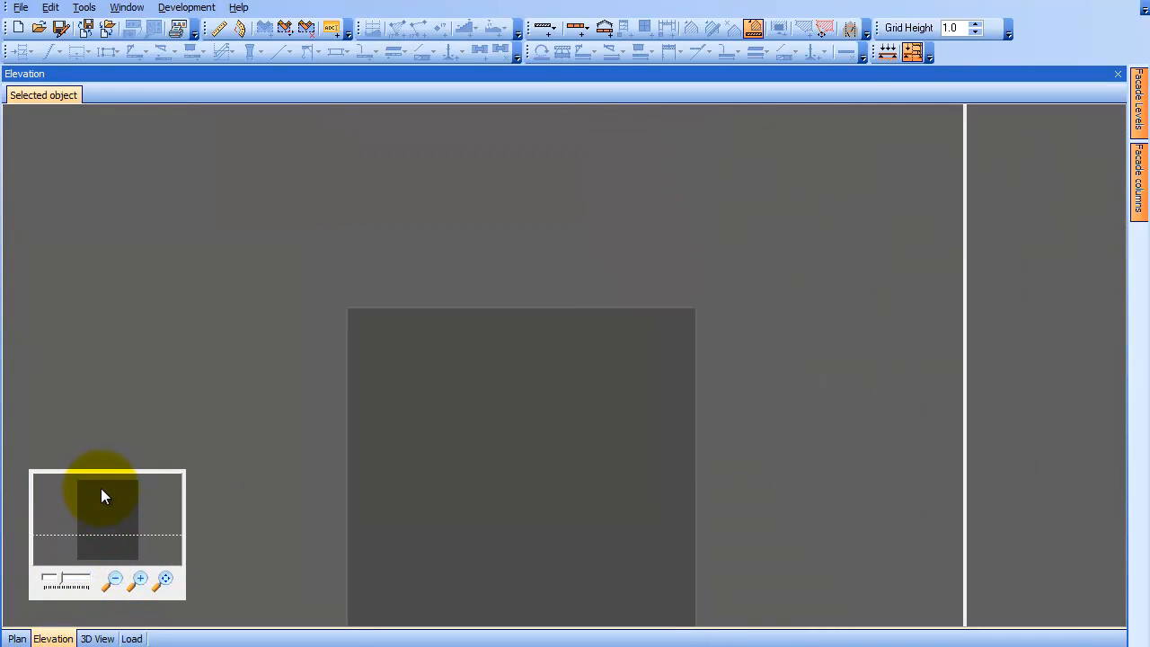
Step: Edit a customized gable on the wall and place its first point 100 cm above the wall's upper left corner
{"action": "right_click", "coordinate": [488, 374]}
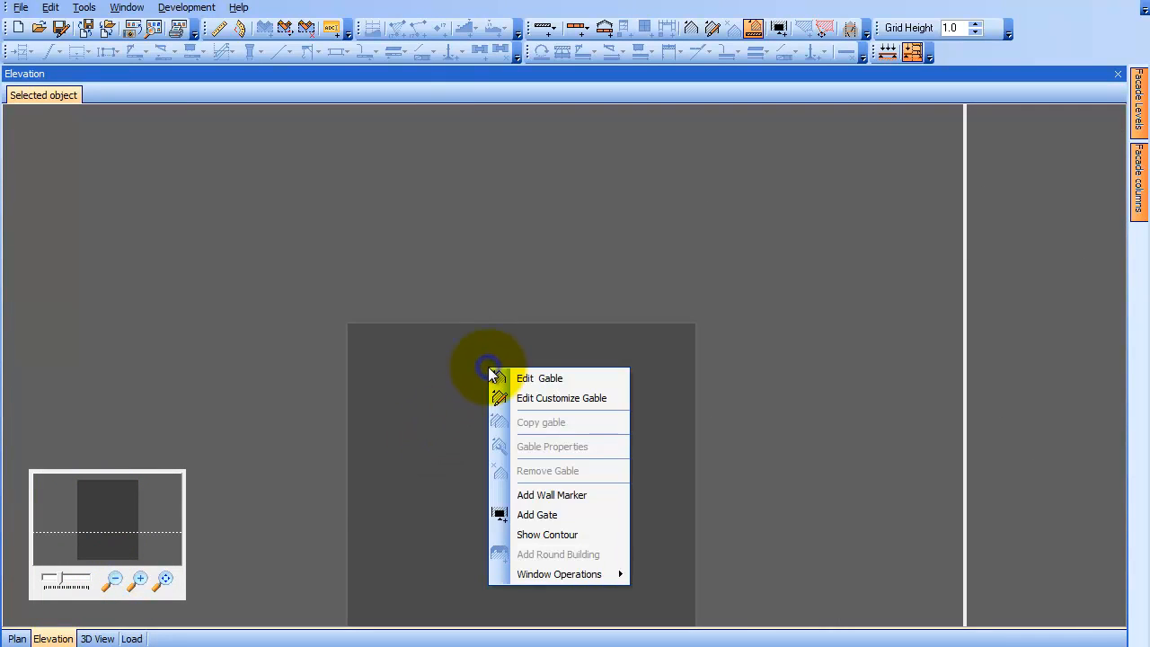
{"action": "left_click", "coordinate": [593, 399]}
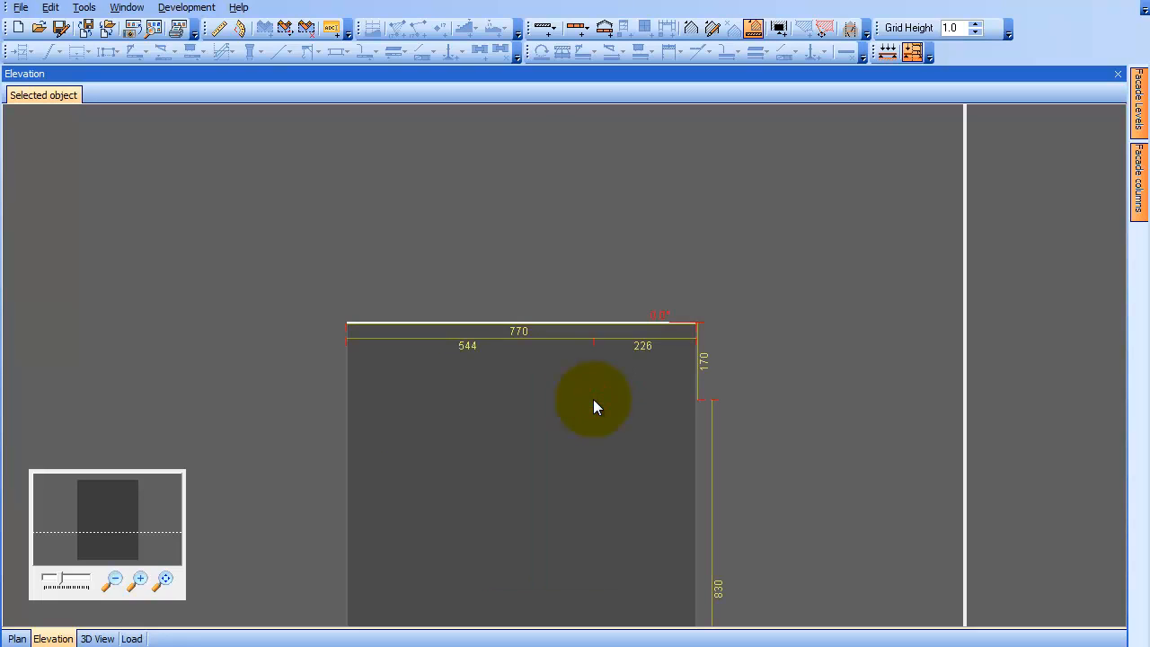
{"action": "left_click", "coordinate": [436, 322]}
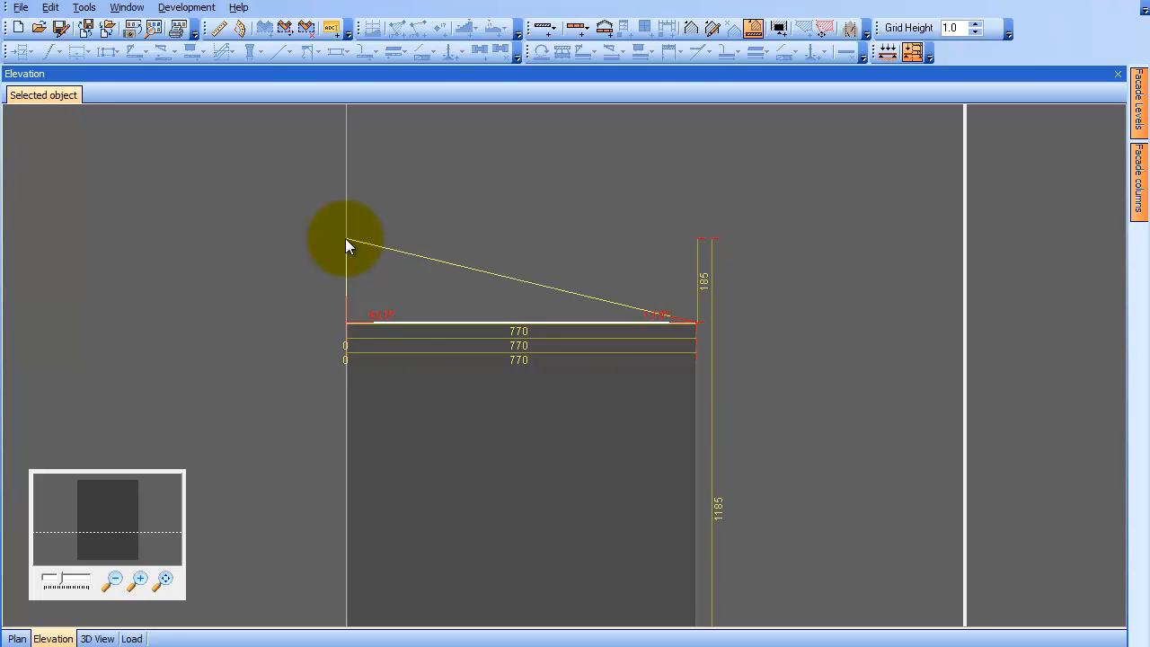
{"action": "key", "text": "Tab"}
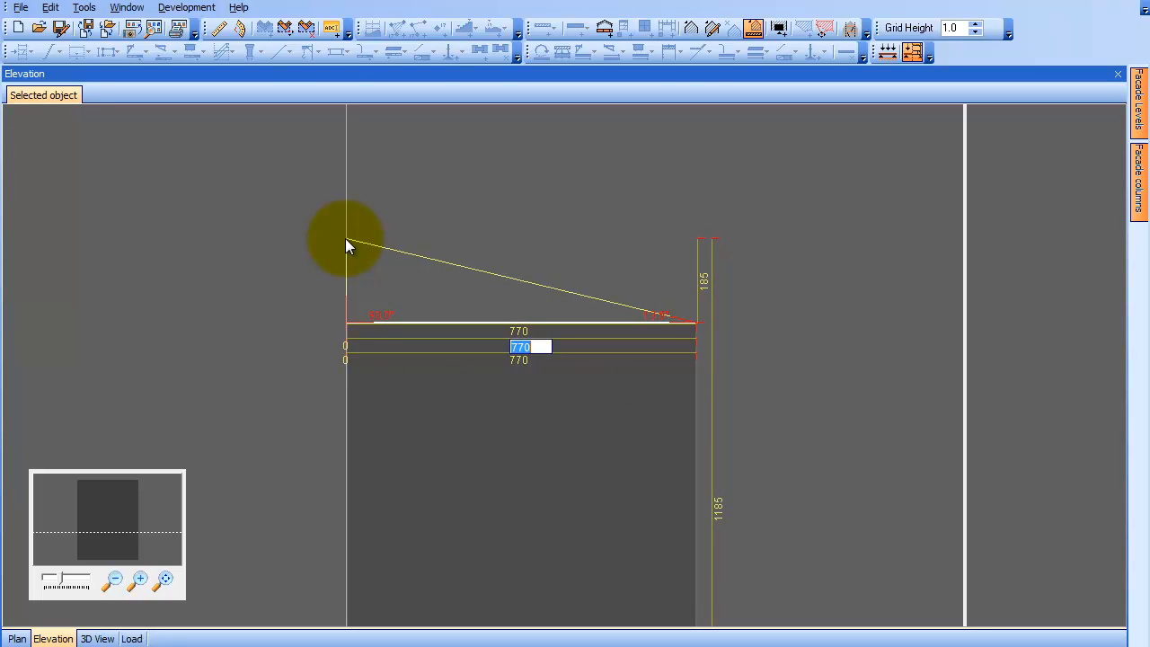
{"action": "key", "text": "Tab"}
{"action": "key", "text": "Tab"}
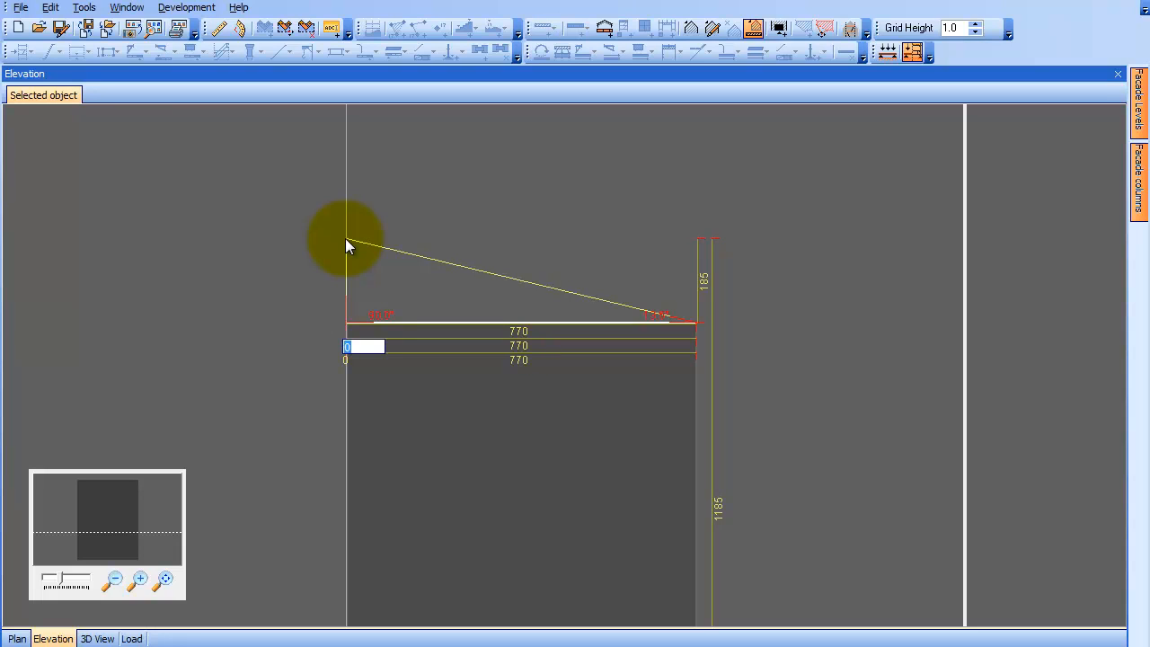
{"action": "key", "text": "Tab"}
{"action": "key", "text": "Tab"}
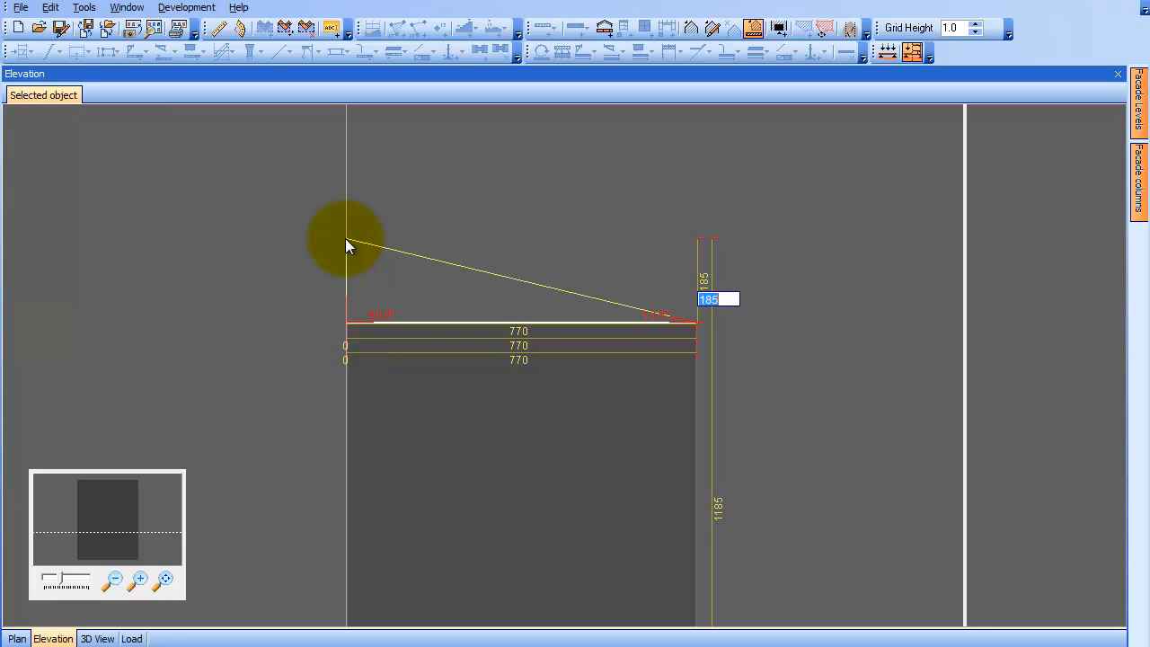
{"action": "type", "text": "100"}
{"action": "key", "text": "Return"}
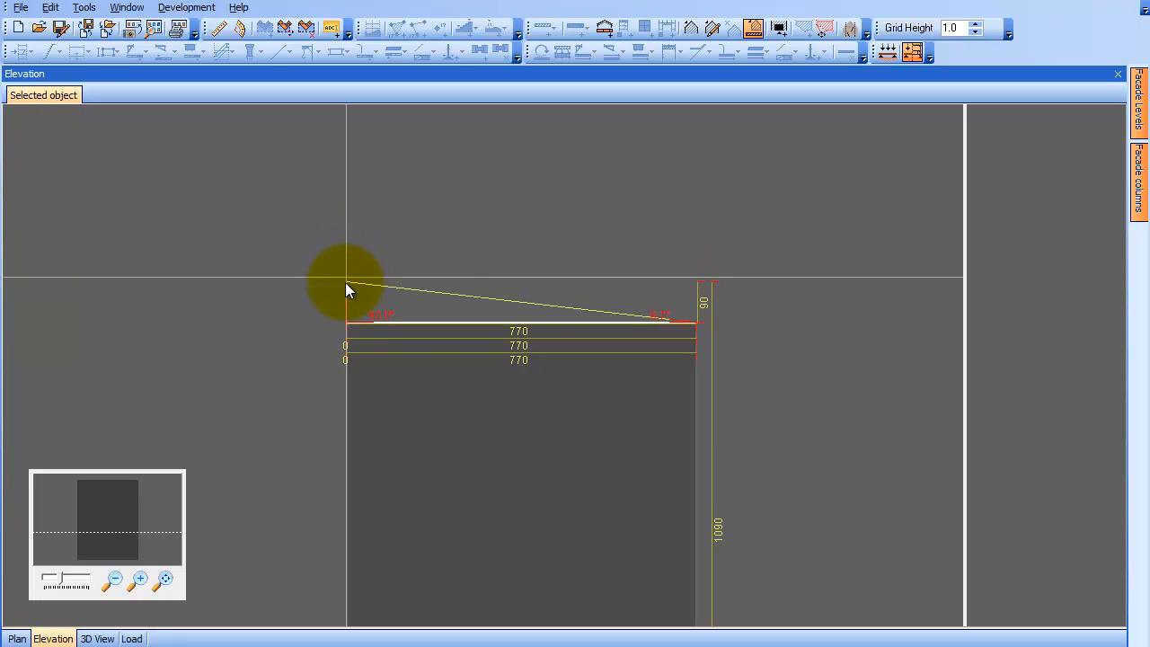
{"action": "left_click", "coordinate": [346, 281]}
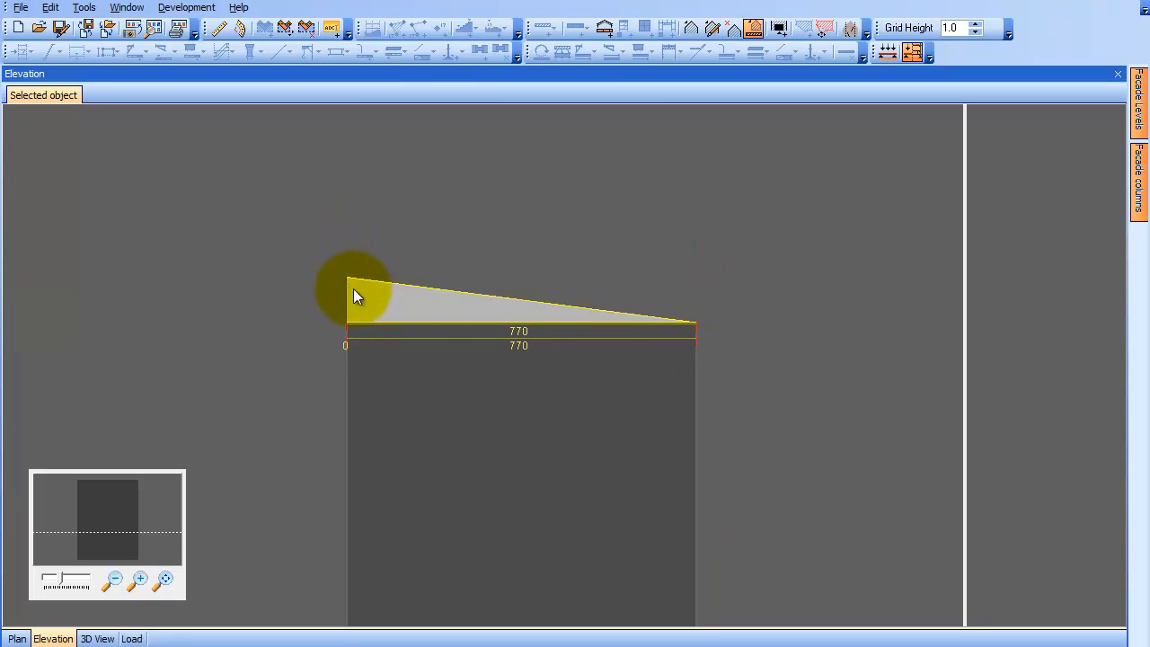
Step: Add a gable point 433 cm from the left end at 100 cm height, and drop the edge vertically from it to the wall top
{"action": "left_click", "coordinate": [482, 294]}
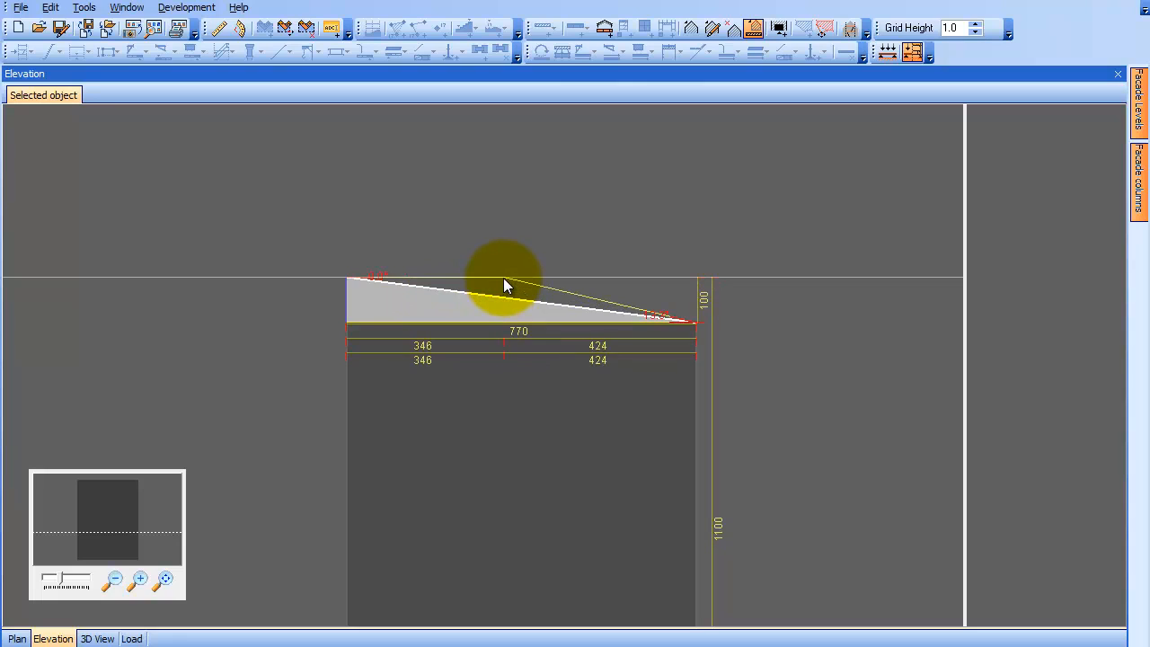
{"action": "key", "text": "Tab"}
{"action": "key", "text": "Tab"}
{"action": "key", "text": "Tab"}
{"action": "type", "text": "433"}
{"action": "key", "text": "Return"}
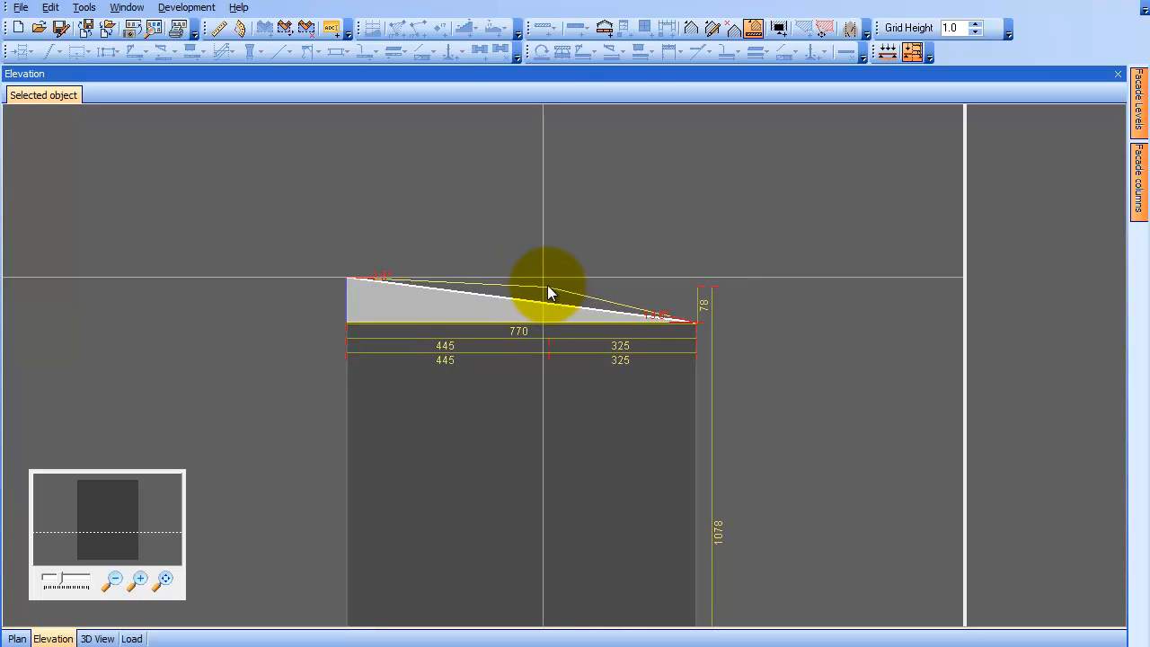
{"action": "left_click", "coordinate": [542, 279]}
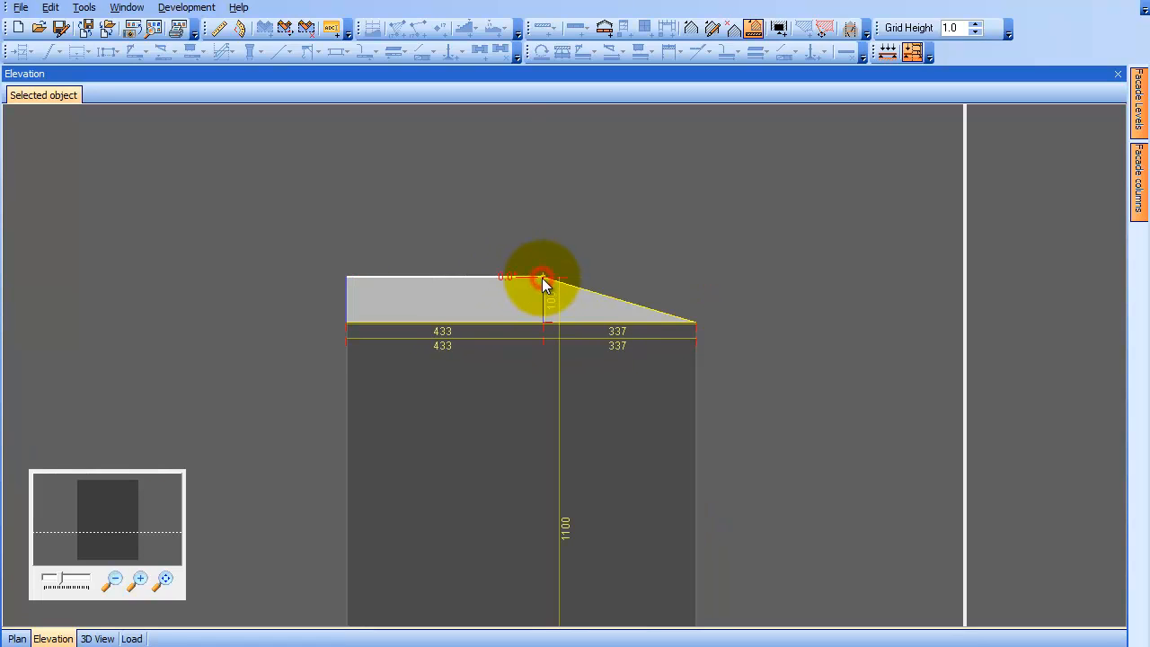
{"action": "left_click", "coordinate": [596, 292]}
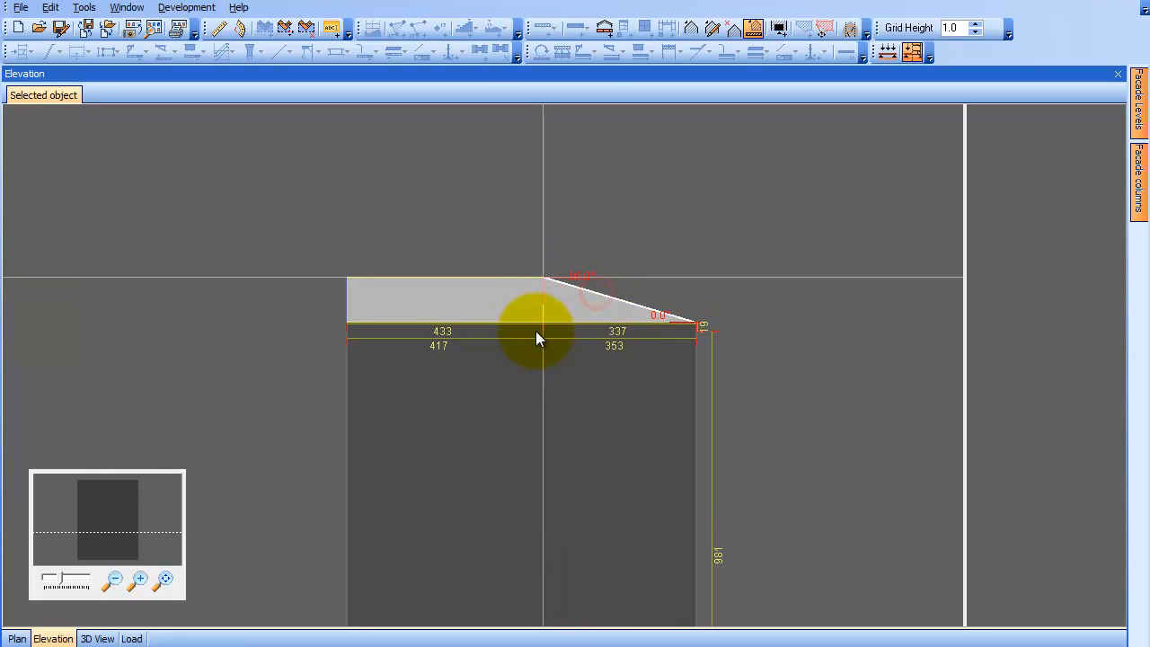
{"action": "left_click", "coordinate": [535, 331]}
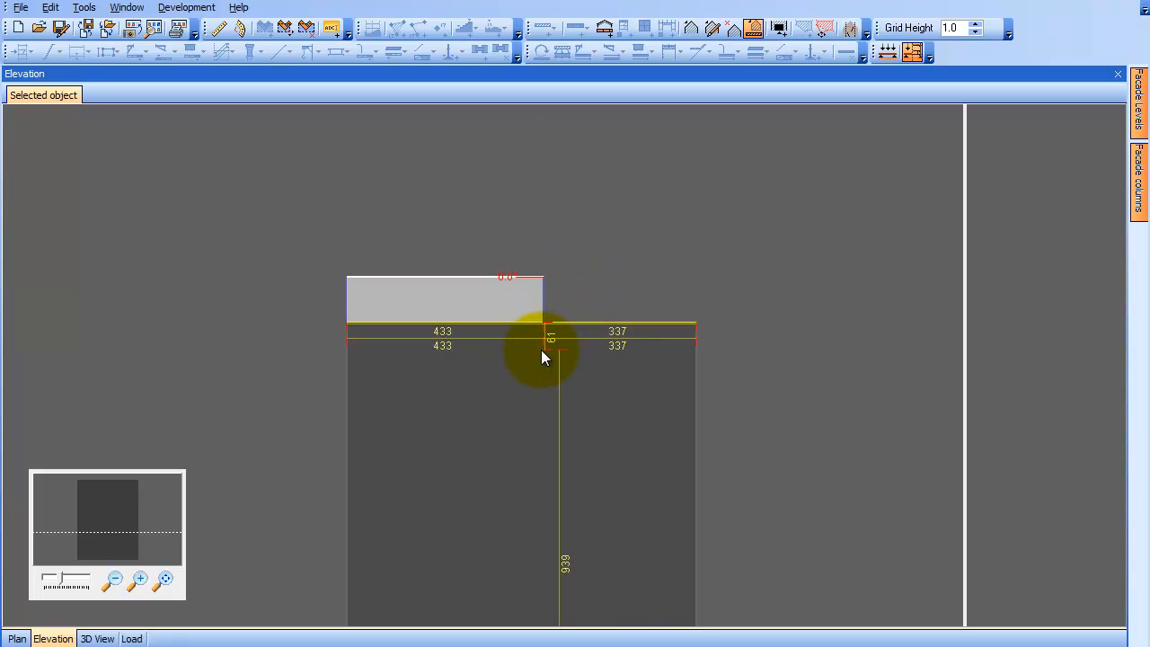
Step: Start a ridge point on the gable's raised horizontal edge and fix it 216 cm from the left end
{"action": "left_click", "coordinate": [446, 277]}
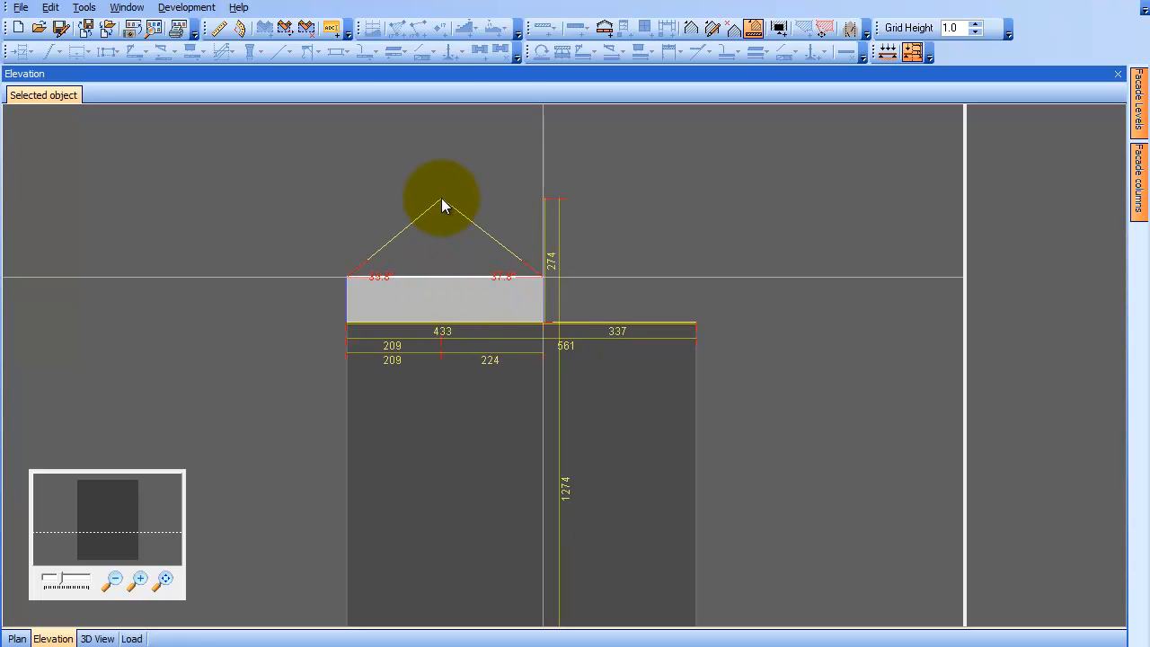
{"action": "key", "text": "Tab"}
{"action": "key", "text": "Tab"}
{"action": "key", "text": "Tab"}
{"action": "key", "text": "BackSpace"}
{"action": "type", "text": "216"}
{"action": "key", "text": "Return"}
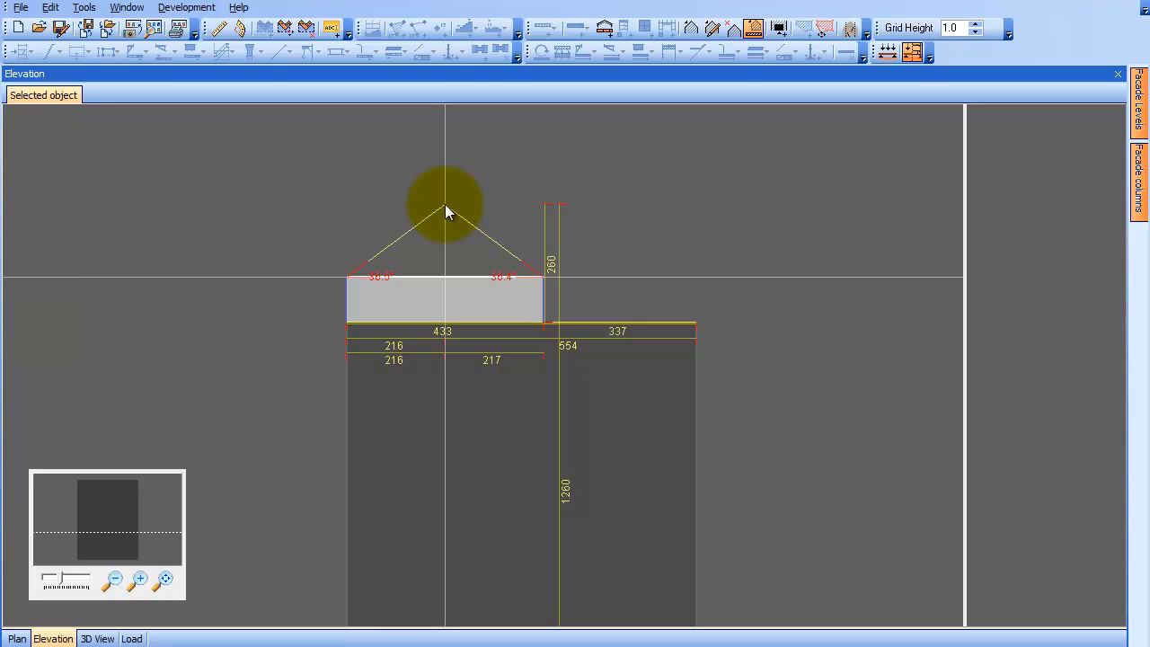
Step: Fix the ridge point's height at 260 cm above the wall top and place it
{"action": "key", "text": "Tab"}
{"action": "key", "text": "Tab"}
{"action": "key", "text": "Tab"}
{"action": "key", "text": "Tab"}
{"action": "key", "text": "Tab"}
{"action": "key", "text": "Return"}
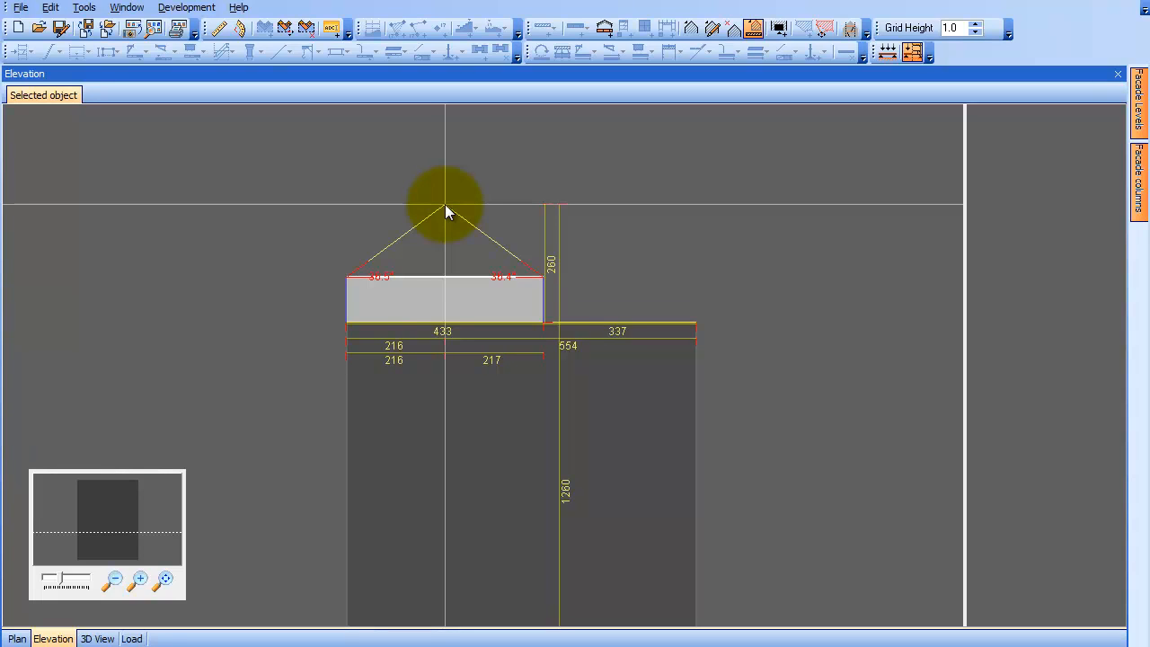
{"action": "left_click", "coordinate": [444, 204]}
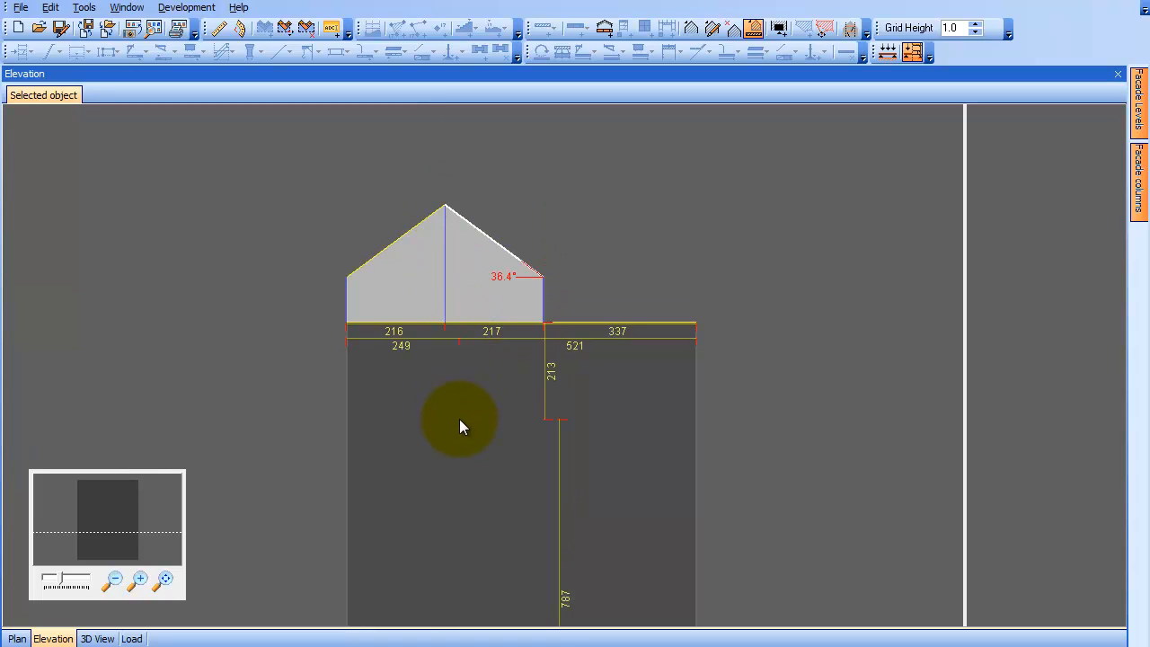
Step: Finish the customized gable and show the building in 3D
{"action": "key", "text": "Return"}
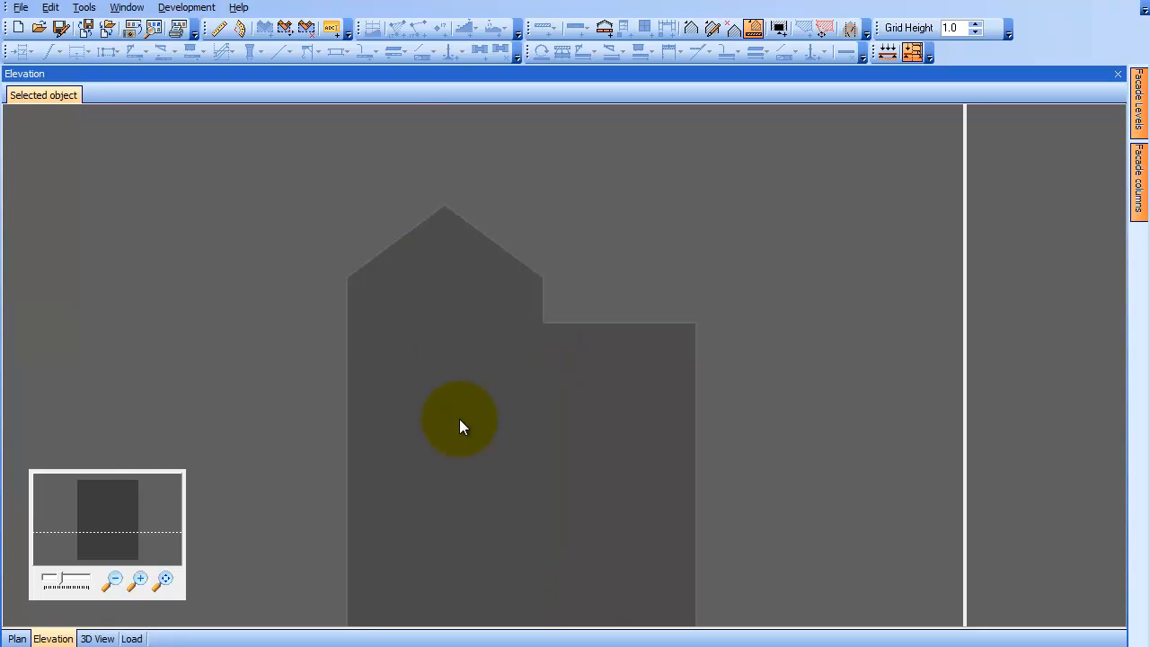
{"action": "left_click", "coordinate": [103, 639]}
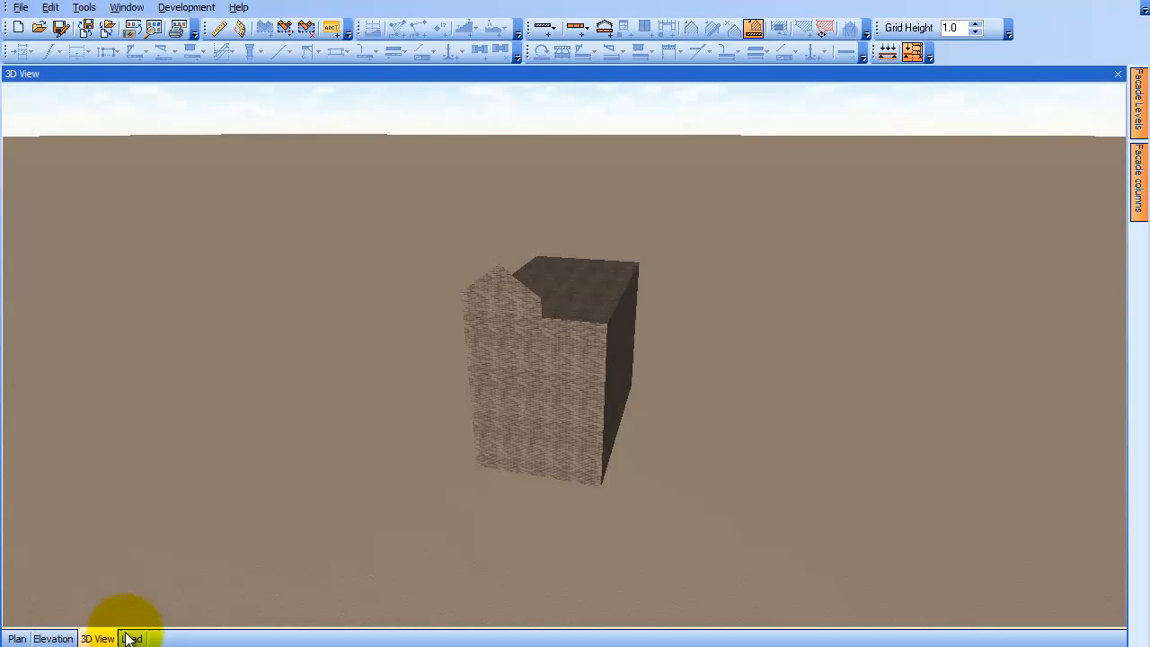
Step: Copy the customized gable from the lower 770 cm wall onto the opposite upper wall of the plan
{"action": "left_click_drag", "start_coordinate": [557, 533], "coordinate": [597, 501]}
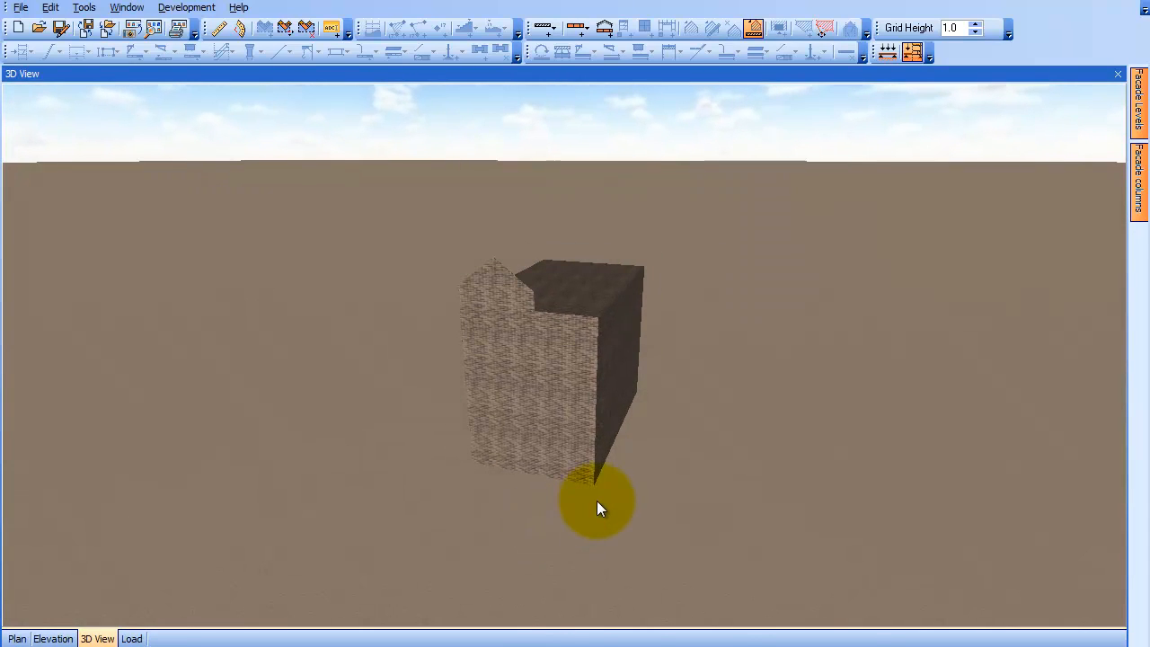
{"action": "scroll", "coordinate": [596, 501], "scroll_direction": "up", "scroll_amount": 2}
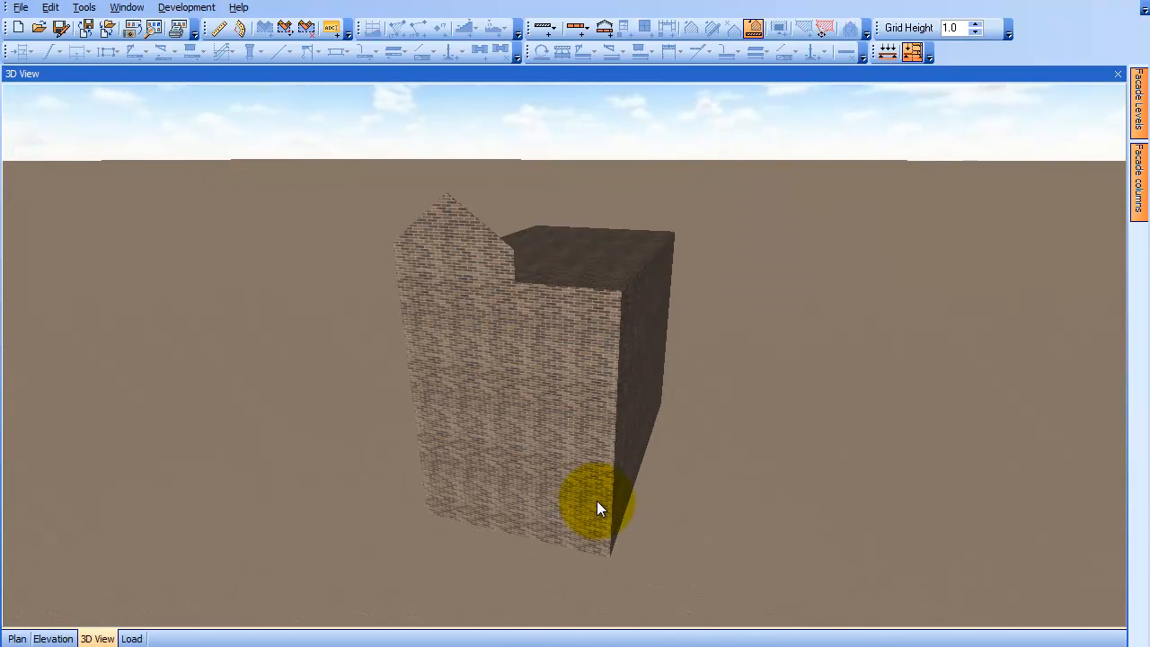
{"action": "left_click", "coordinate": [25, 639]}
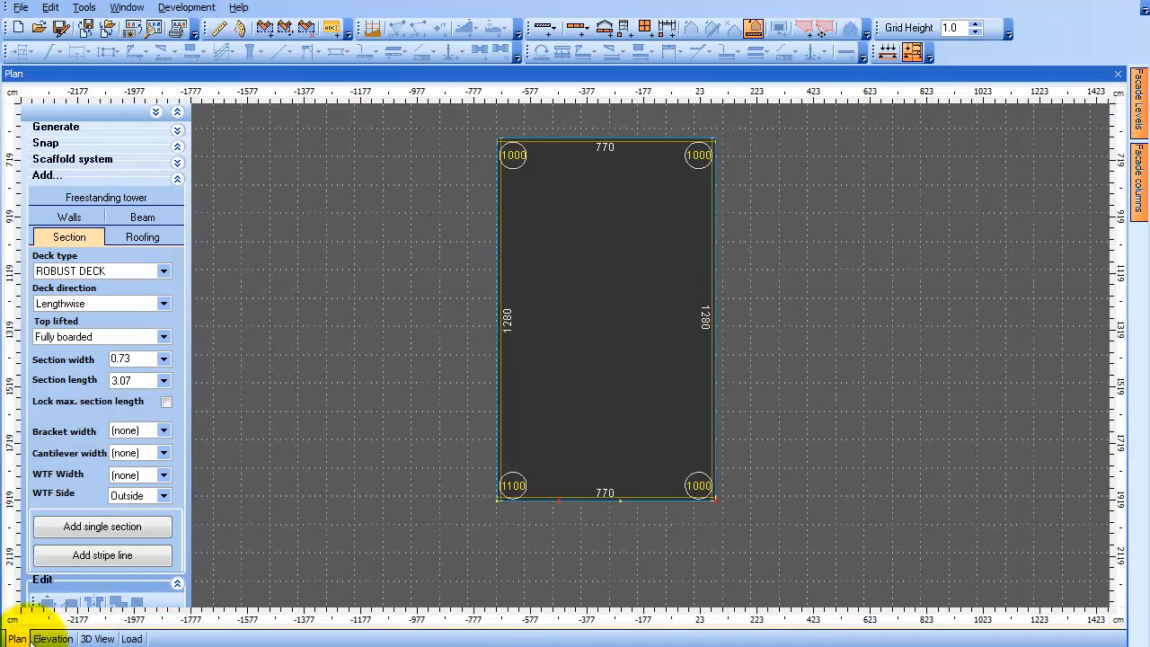
{"action": "left_click", "coordinate": [573, 498]}
{"action": "right_click", "coordinate": [575, 506]}
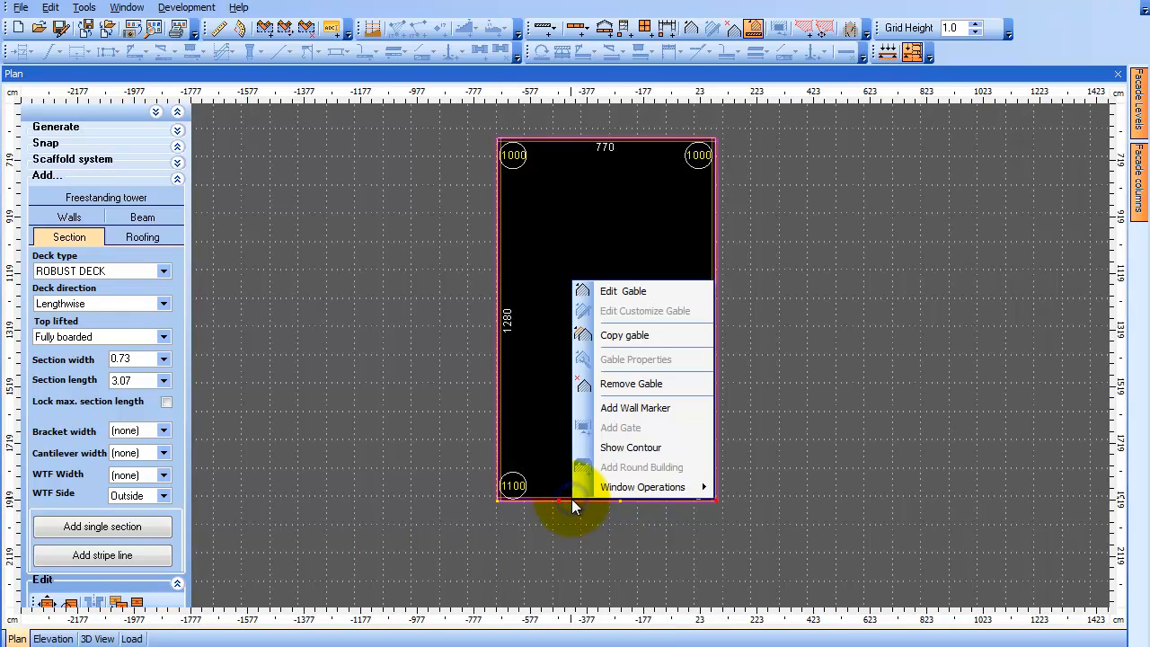
{"action": "left_click", "coordinate": [639, 336]}
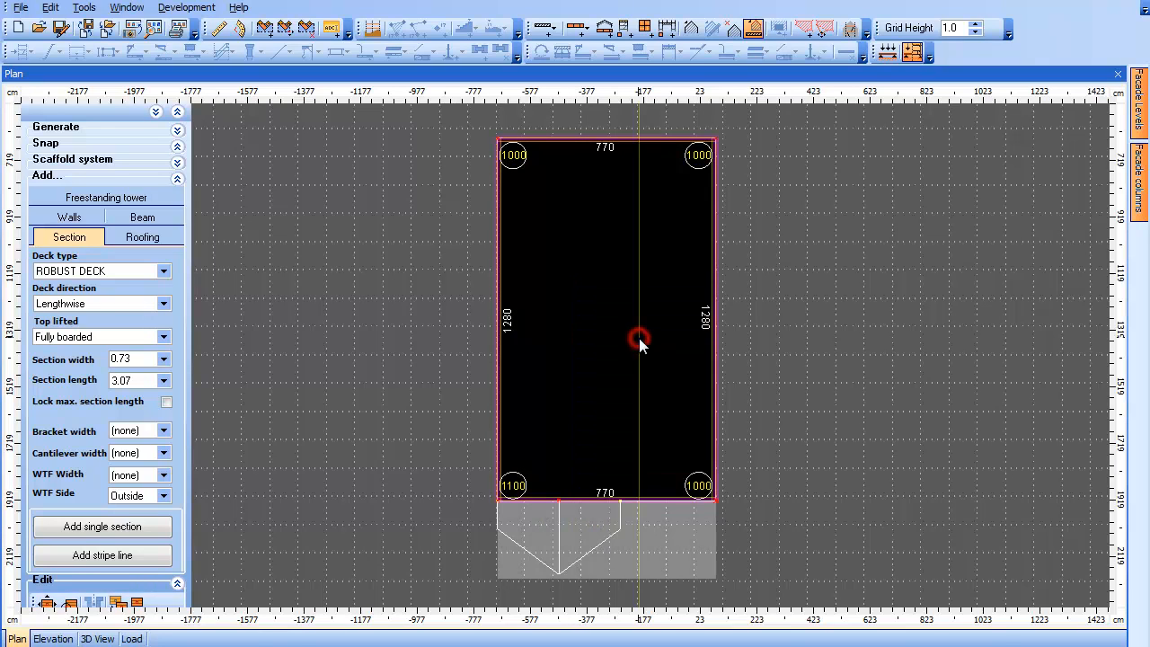
{"action": "left_click", "coordinate": [497, 500]}
{"action": "left_click", "coordinate": [662, 496]}
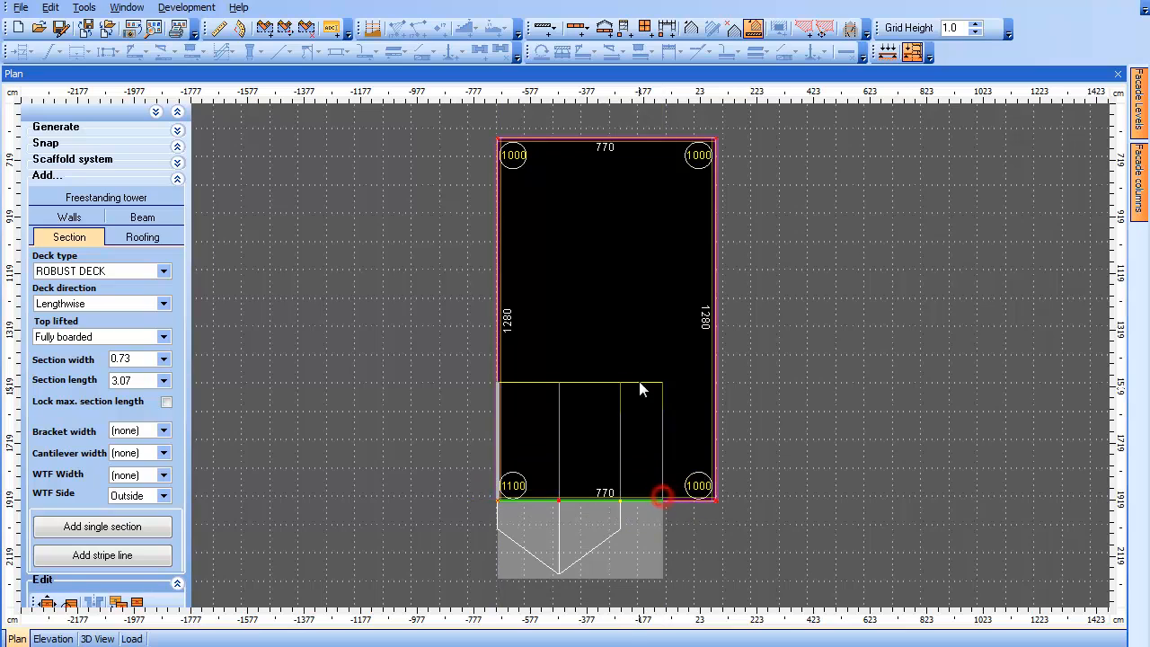
{"action": "left_click", "coordinate": [629, 118]}
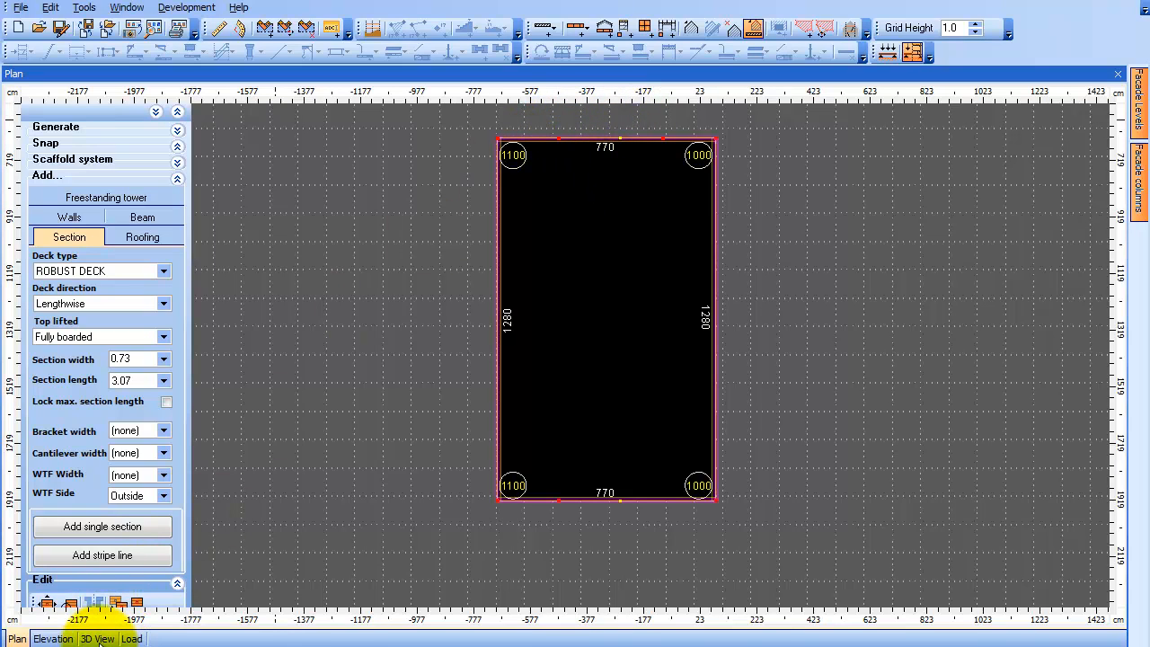
Step: Inspect the copied gable from an angle in 3D and return to the plan
{"action": "left_click", "coordinate": [98, 638]}
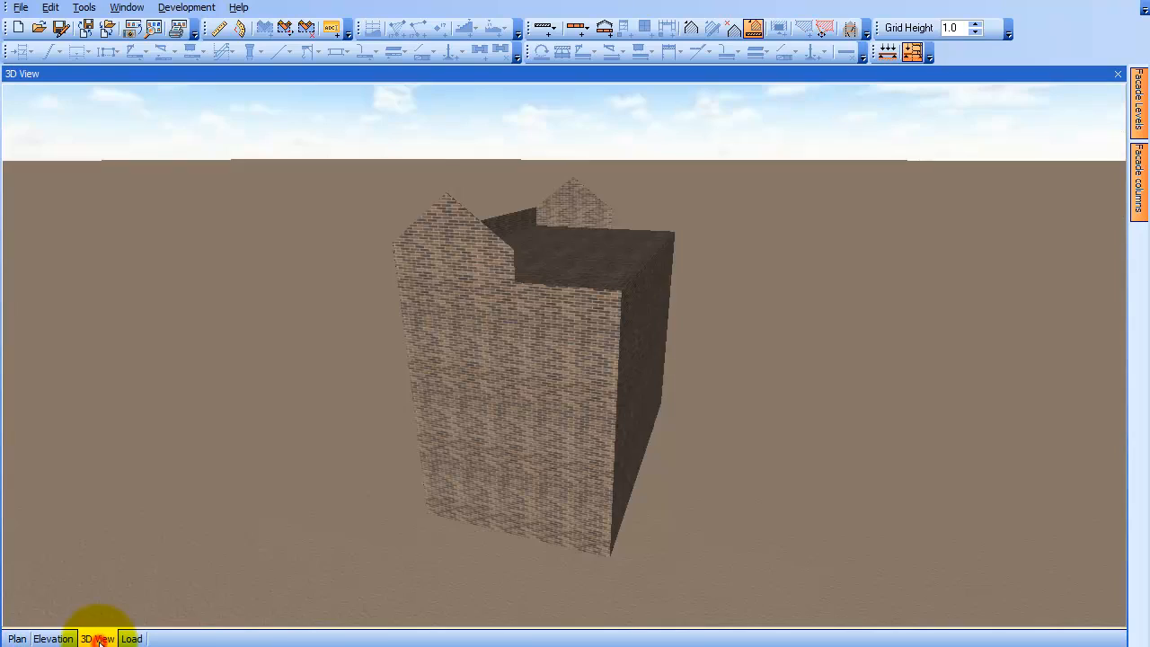
{"action": "left_click_drag", "start_coordinate": [308, 506], "coordinate": [258, 503]}
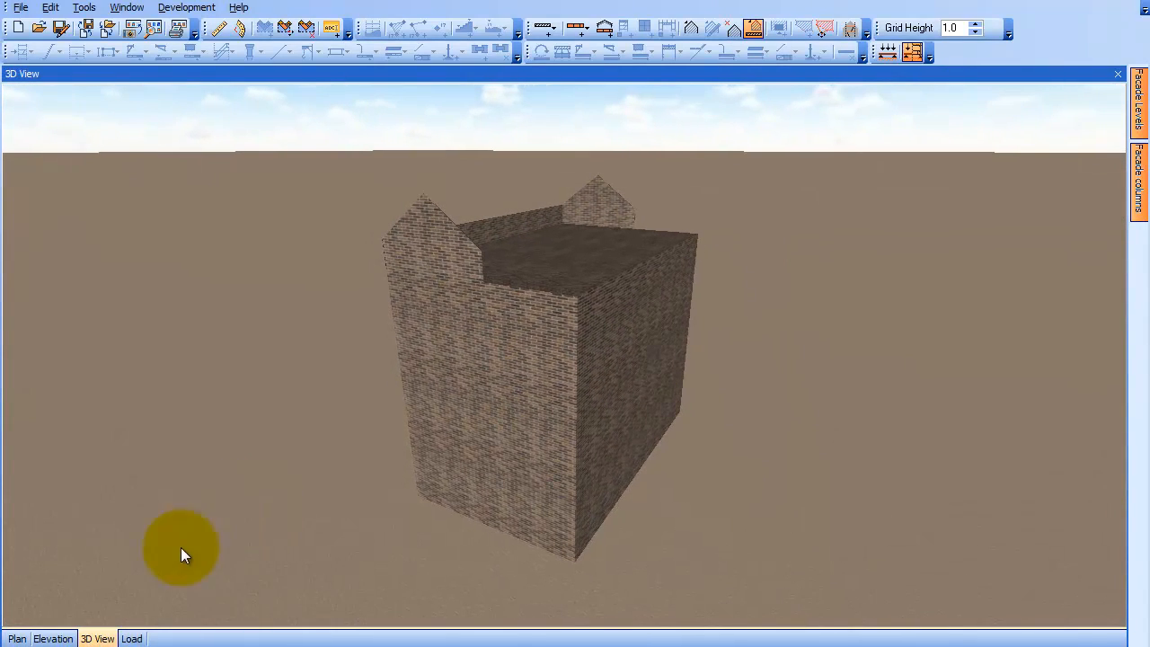
{"action": "left_click", "coordinate": [17, 639]}
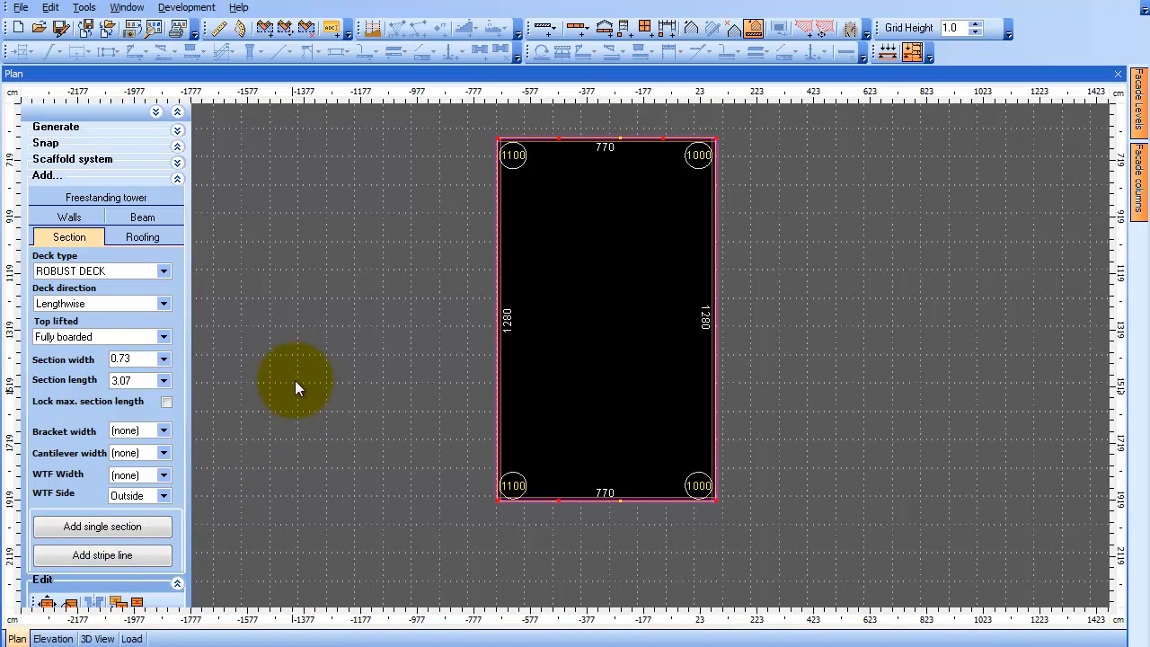
Step: Remove the copied gable from the building's upper 770 cm wall
{"action": "left_click", "coordinate": [368, 343]}
{"action": "left_click_drag", "start_coordinate": [362, 411], "coordinate": [509, 357]}
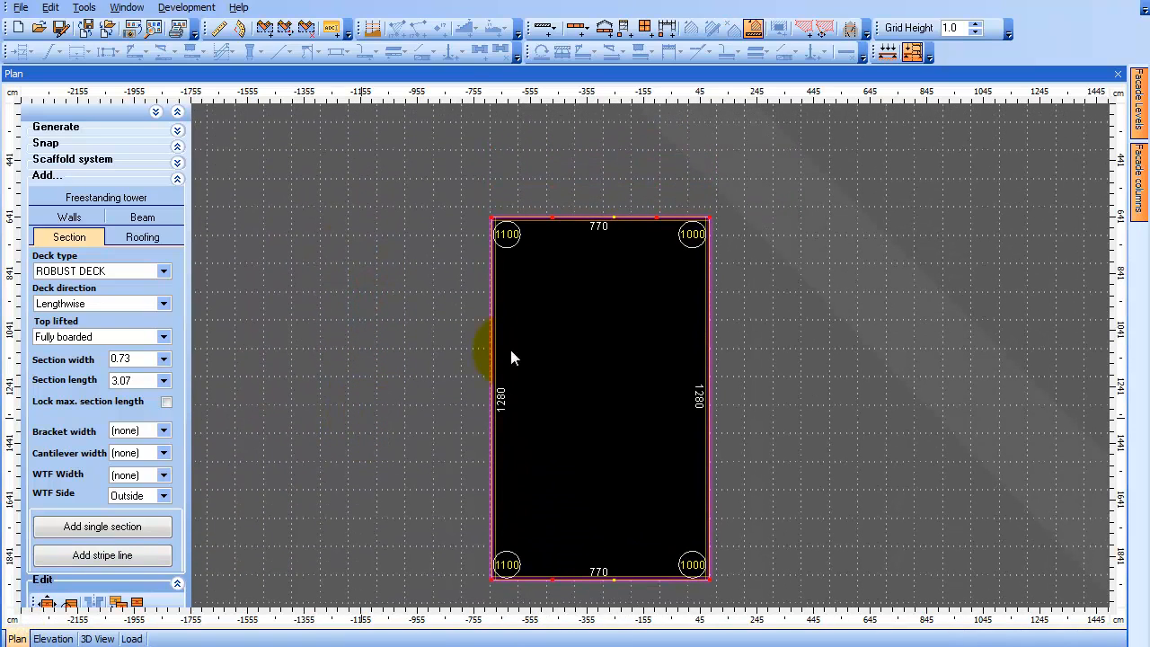
{"action": "right_click", "coordinate": [537, 220]}
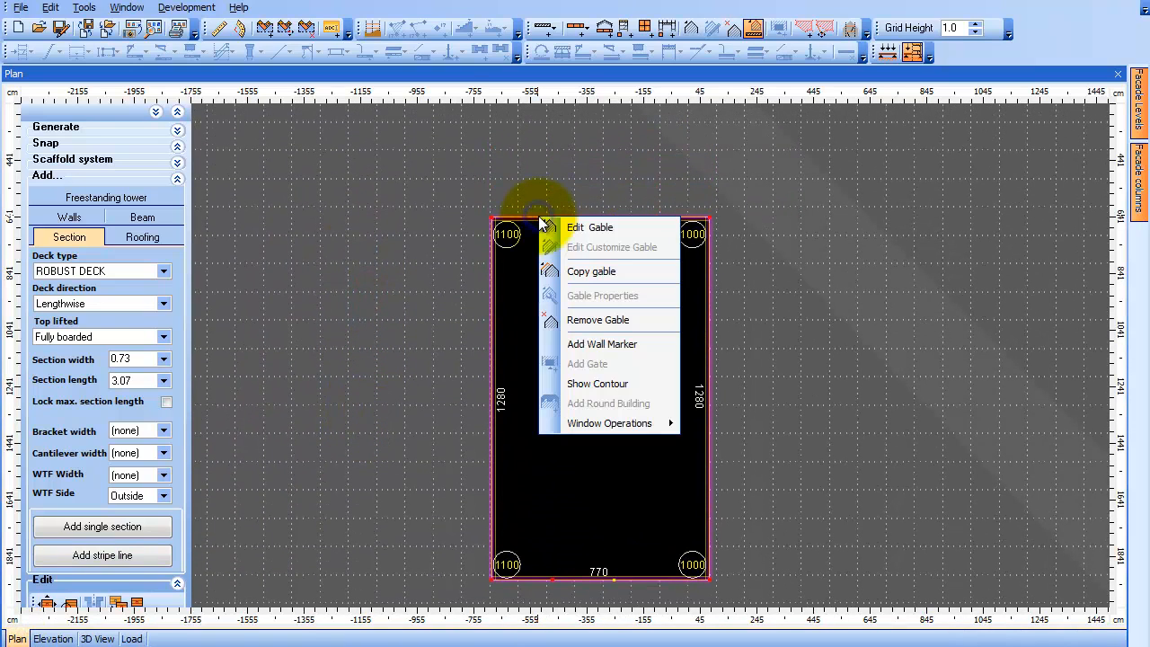
{"action": "left_click", "coordinate": [634, 320]}
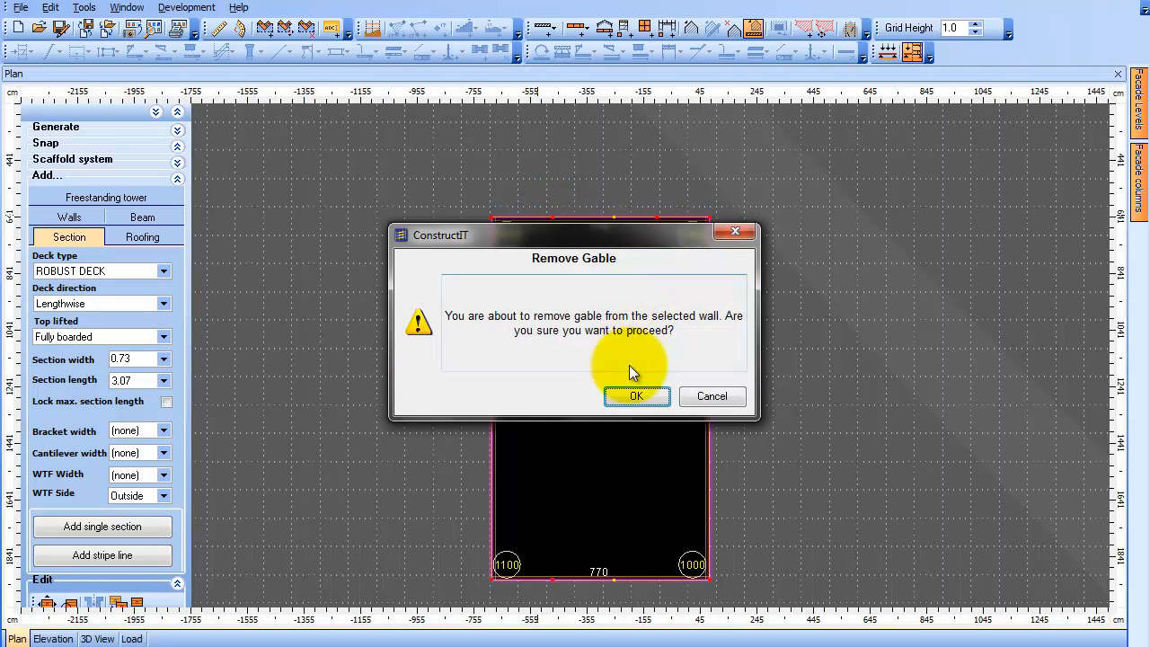
{"action": "left_click", "coordinate": [635, 399]}
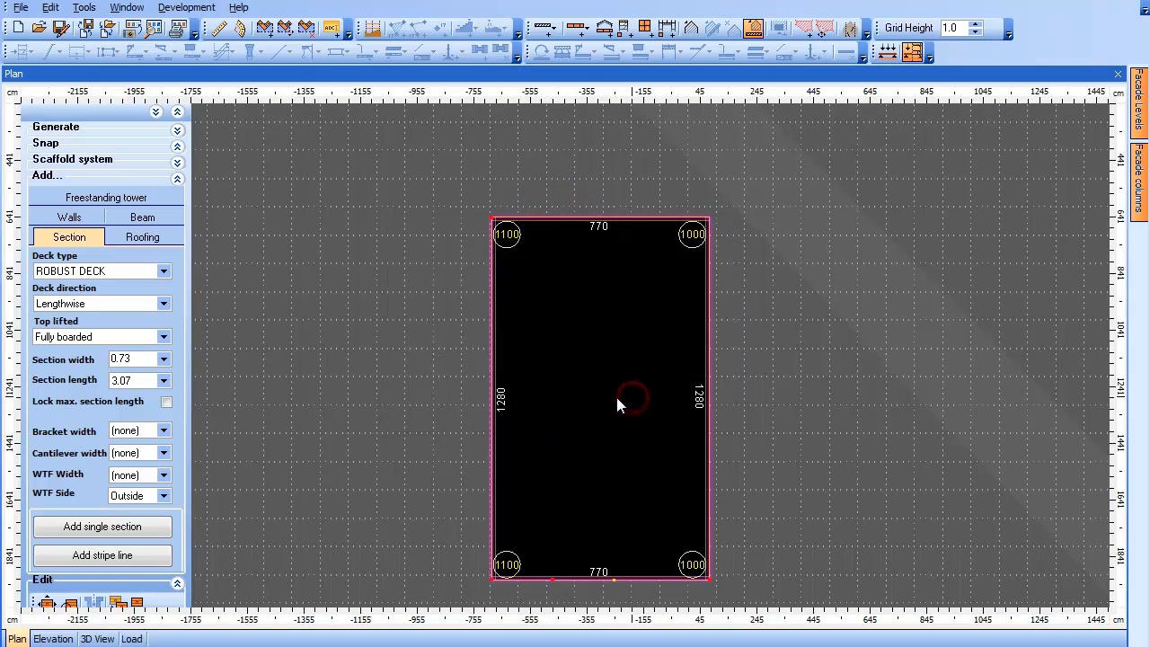
Step: Start a roof over the building and preview its ridge and hip lines
{"action": "right_click", "coordinate": [581, 369]}
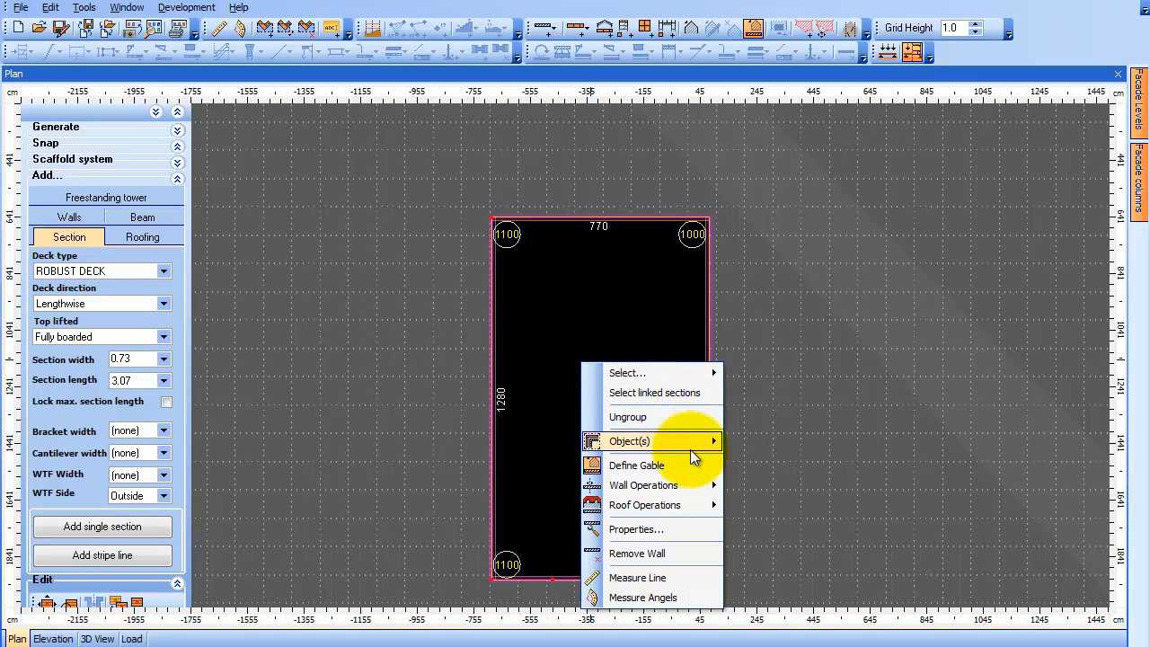
{"action": "mouse_move", "coordinate": [706, 507]}
{"action": "left_click", "coordinate": [778, 509]}
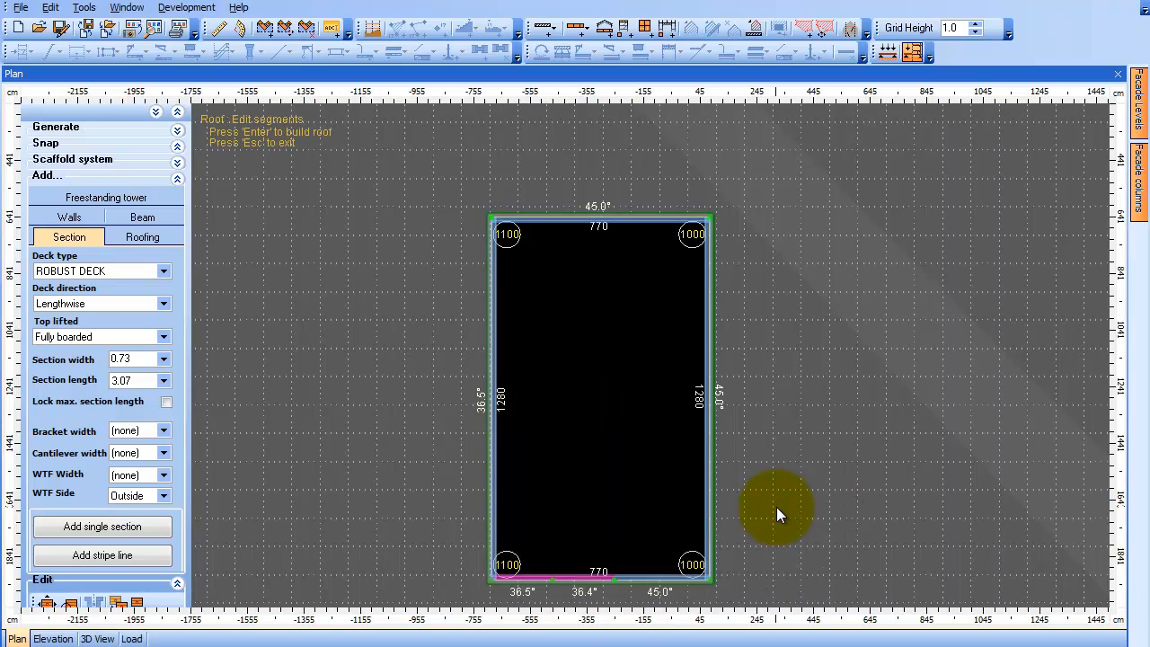
{"action": "right_click", "coordinate": [629, 357]}
{"action": "left_click", "coordinate": [700, 396]}
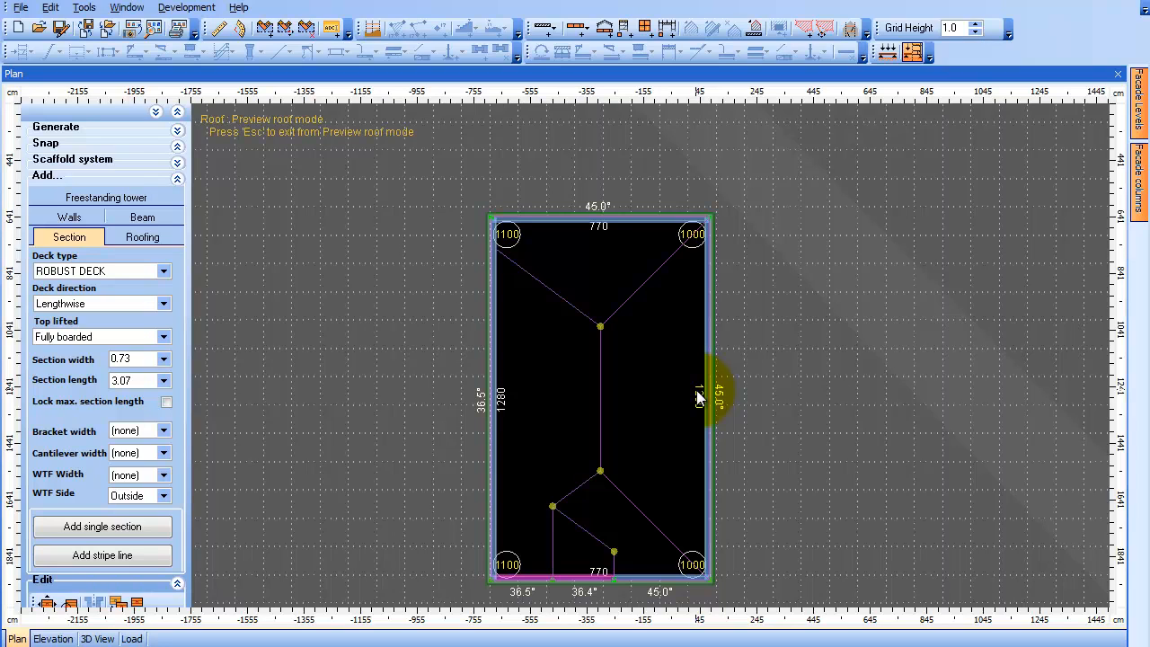
Step: Move the lower end point of the main ridge next to the ridge node above the gable's peak
{"action": "left_click_drag", "start_coordinate": [601, 471], "coordinate": [554, 488]}
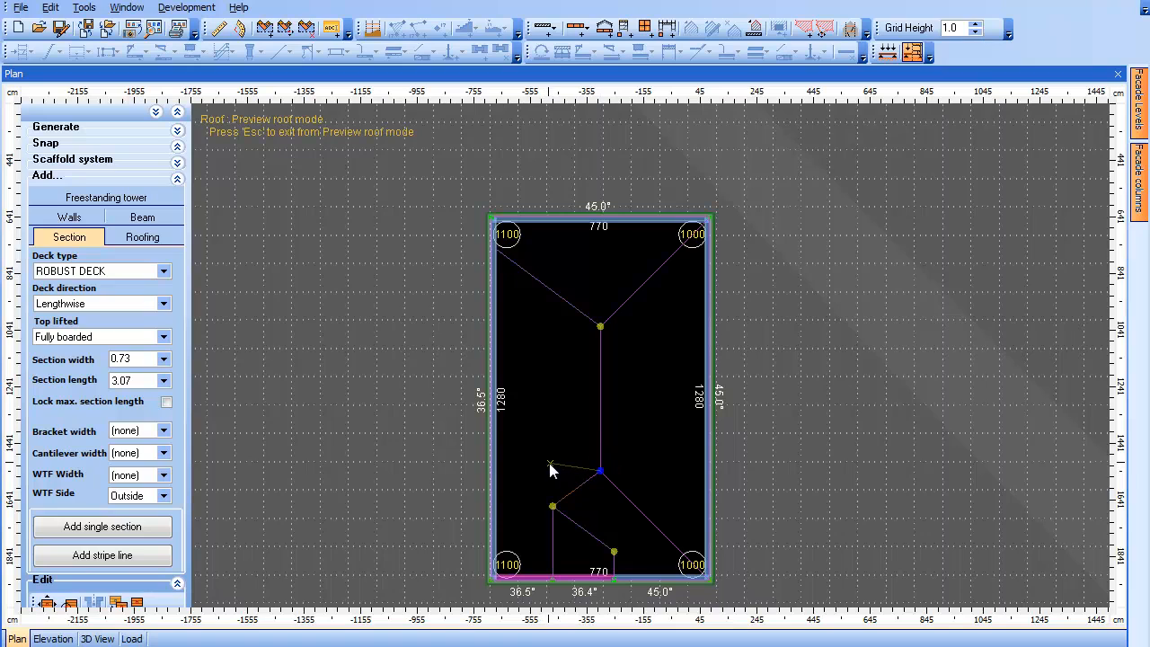
{"action": "left_click", "coordinate": [553, 468]}
{"action": "left_click_drag", "start_coordinate": [578, 479], "coordinate": [555, 501]}
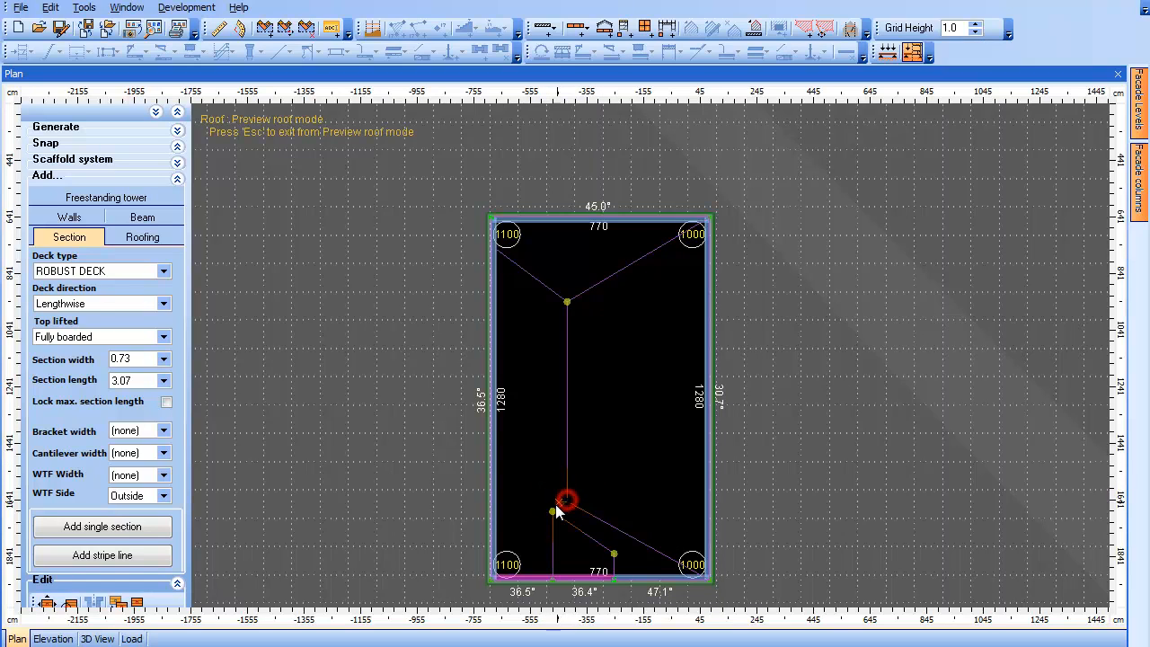
{"action": "left_click", "coordinate": [552, 508]}
{"action": "left_click", "coordinate": [551, 517]}
Step: Move the ridge's upper end onto the upper wall for a 90° end, and align its lower end with the gable's ridge node
{"action": "left_click", "coordinate": [557, 295]}
{"action": "left_click", "coordinate": [556, 221]}
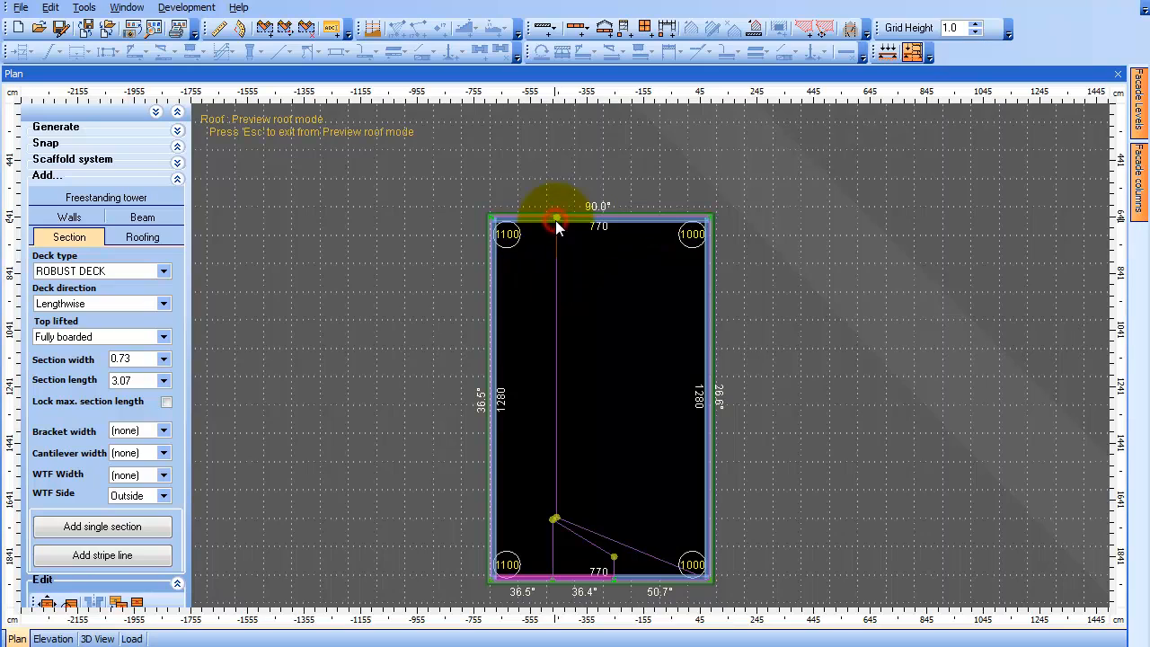
{"action": "left_click", "coordinate": [552, 522]}
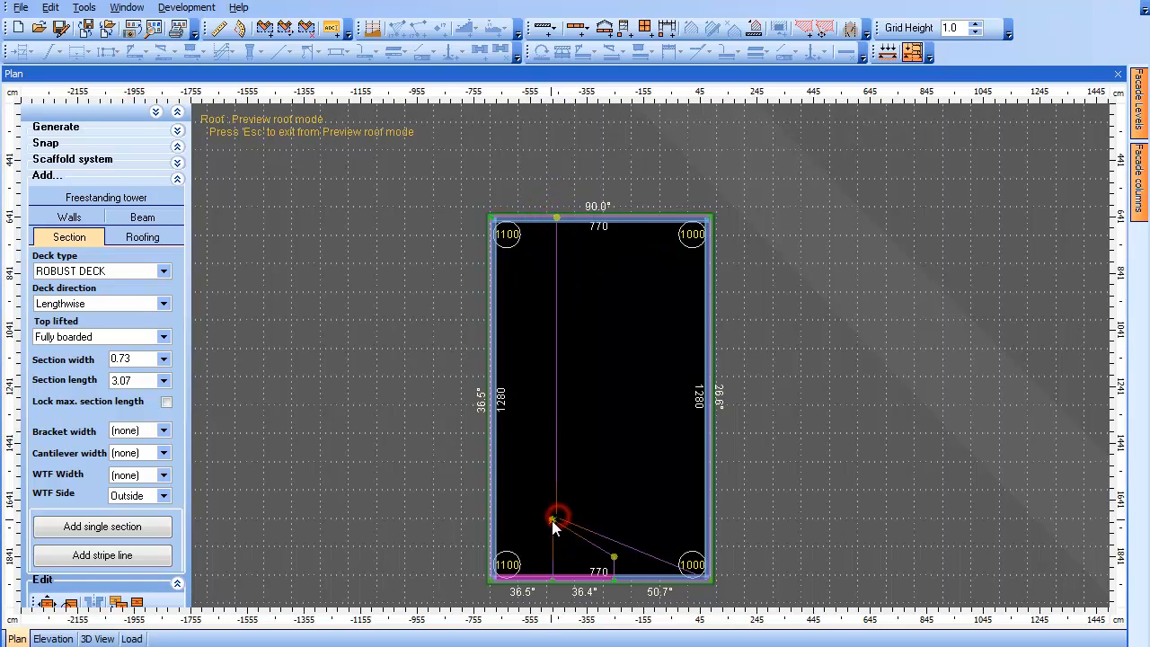
{"action": "left_click", "coordinate": [552, 522]}
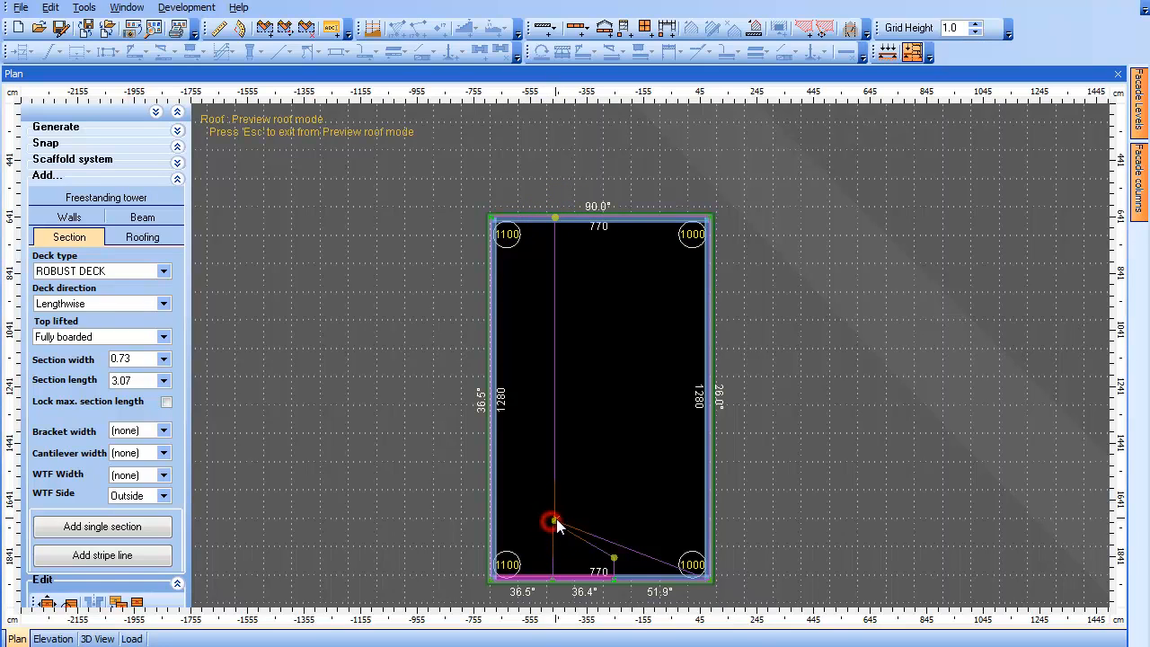
{"action": "left_click", "coordinate": [555, 520]}
Step: Add the previewed roof to the building and inspect it in 3D from the gable side
{"action": "right_click", "coordinate": [629, 407]}
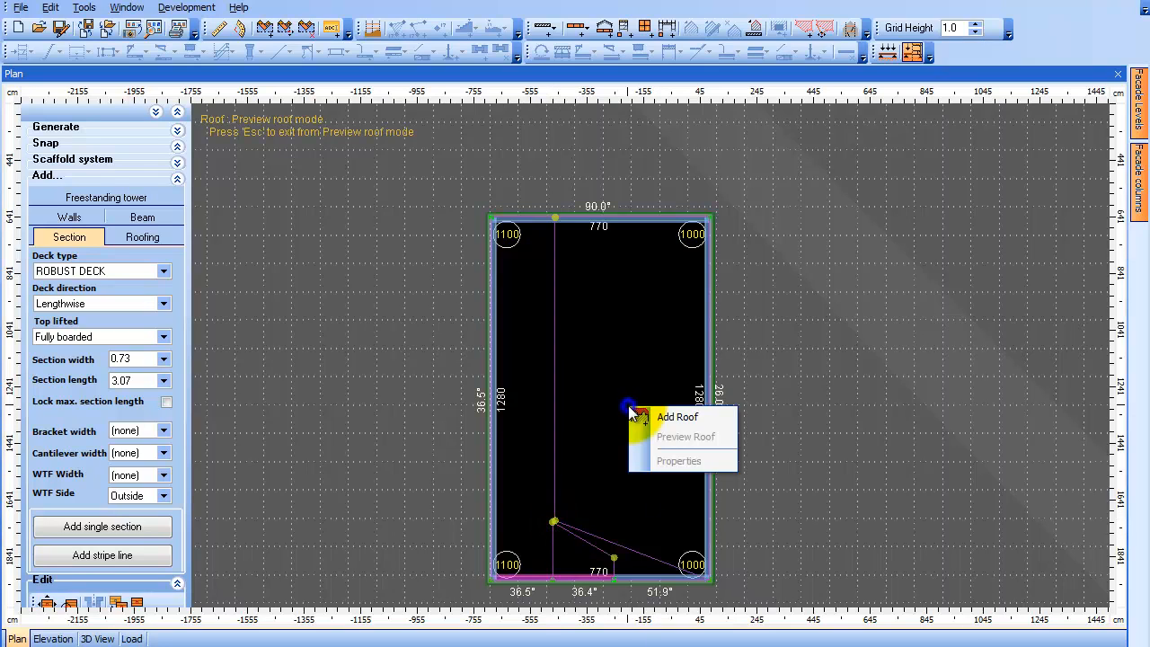
{"action": "left_click", "coordinate": [689, 417]}
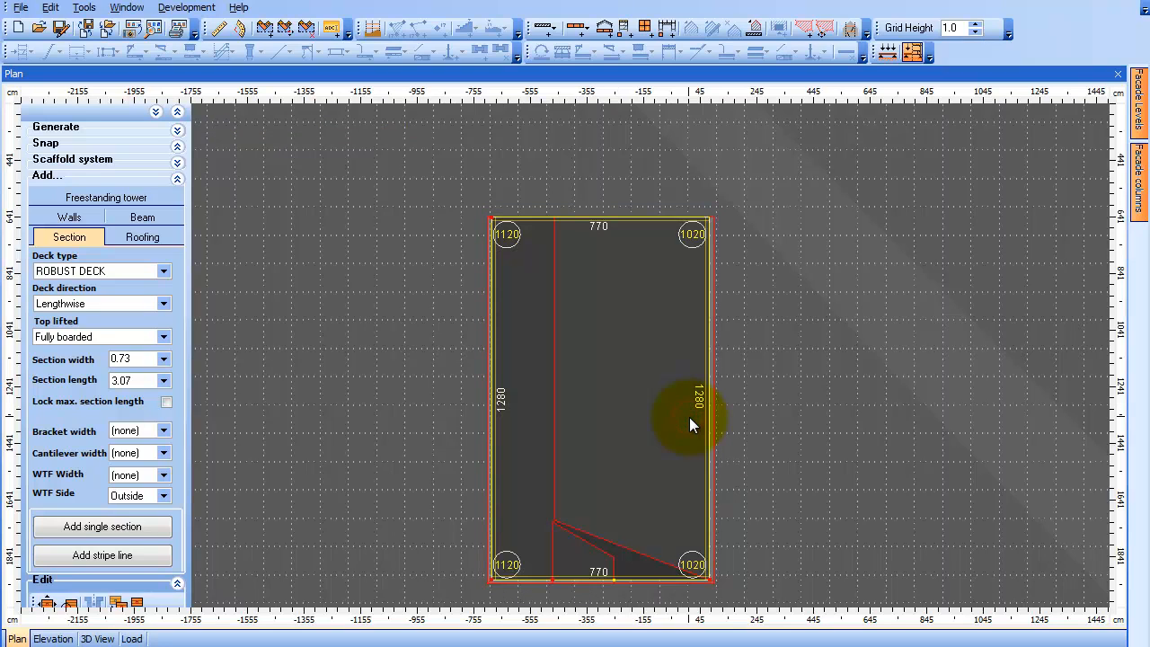
{"action": "left_click", "coordinate": [105, 637]}
{"action": "mouse_move", "coordinate": [273, 446]}
{"action": "left_mouse_down"}
{"action": "mouse_move", "coordinate": [362, 464]}
{"action": "mouse_move", "coordinate": [508, 468]}
{"action": "mouse_move", "coordinate": [829, 435]}
{"action": "mouse_move", "coordinate": [272, 437]}
{"action": "left_mouse_up"}
{"action": "left_click_drag", "start_coordinate": [729, 428], "coordinate": [798, 433]}
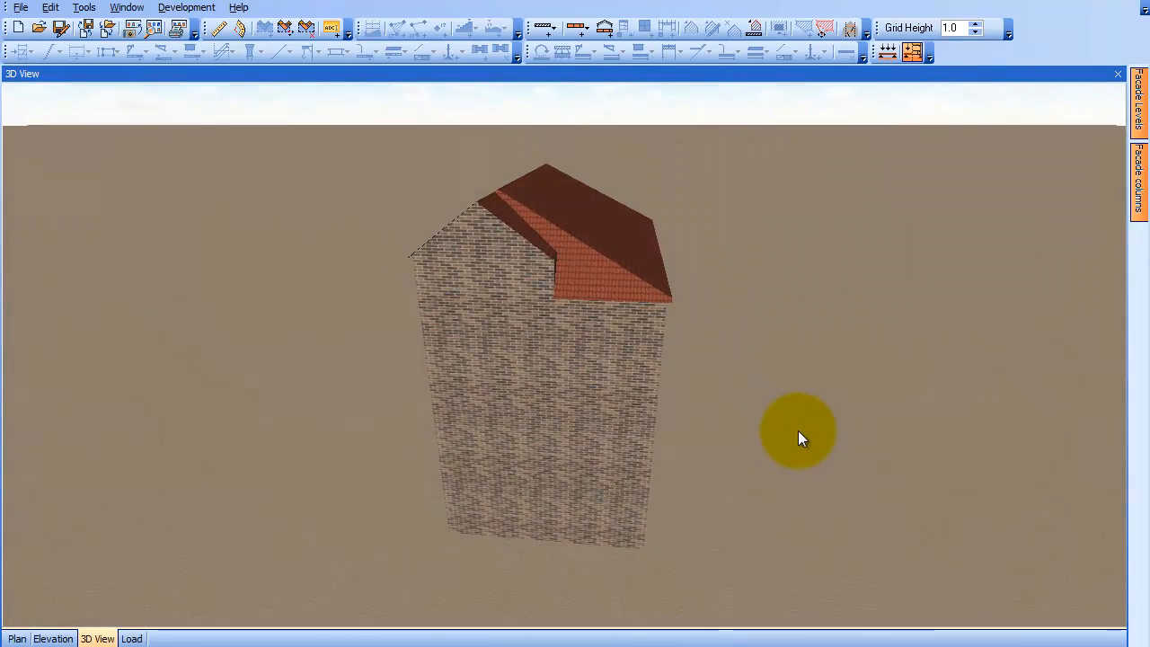
Step: Start a new building outline in the plan with its first point on the lower wall near the left corner
{"action": "left_click", "coordinate": [27, 639]}
{"action": "middle_click_drag", "start_coordinate": [779, 530], "coordinate": [758, 436]}
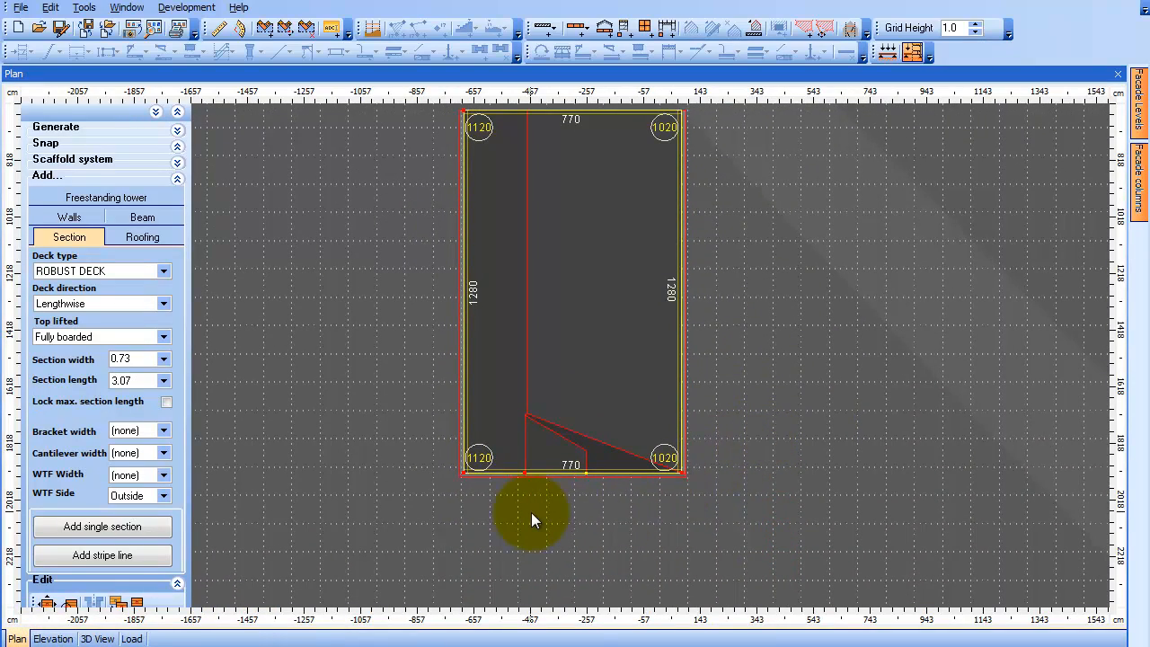
{"action": "scroll", "coordinate": [531, 513], "scroll_direction": "up", "scroll_amount": 3}
{"action": "middle_click_drag", "start_coordinate": [825, 520], "coordinate": [897, 430]}
{"action": "scroll", "coordinate": [861, 419], "scroll_direction": "up", "scroll_amount": 2}
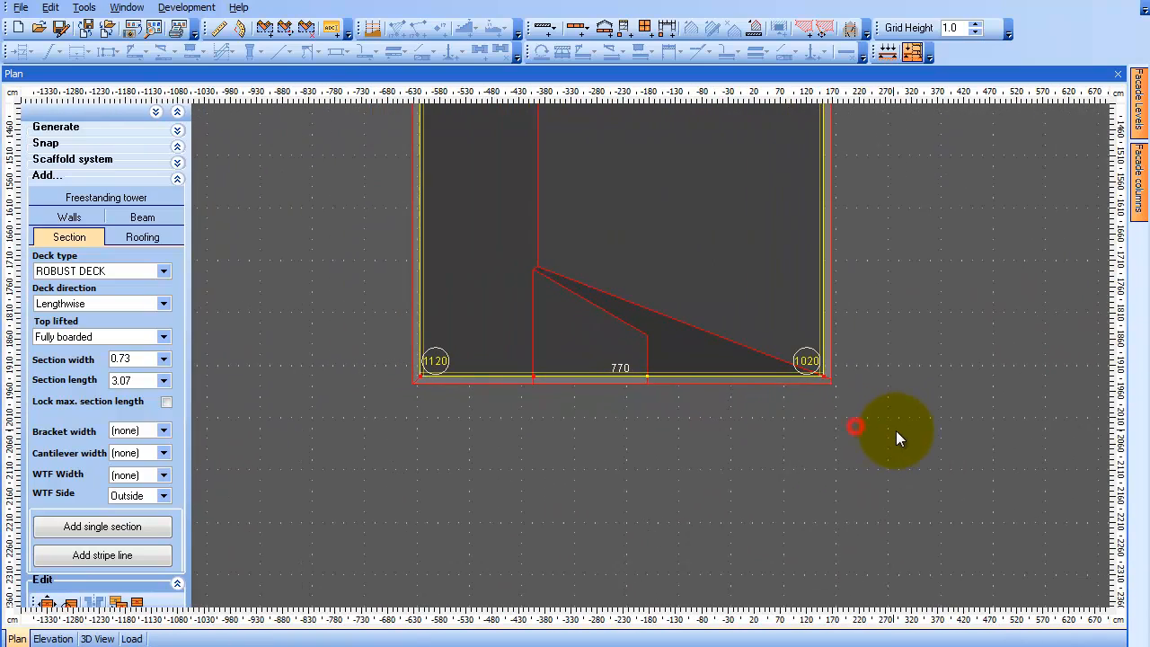
{"action": "right_click", "coordinate": [457, 405]}
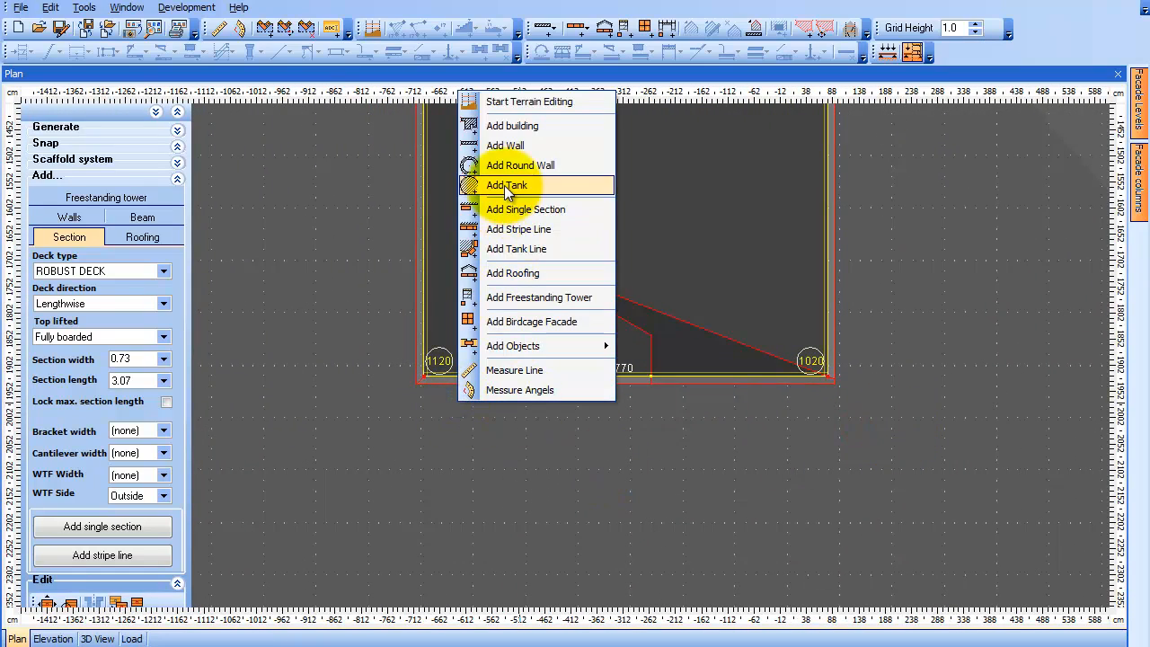
{"action": "left_click", "coordinate": [511, 127]}
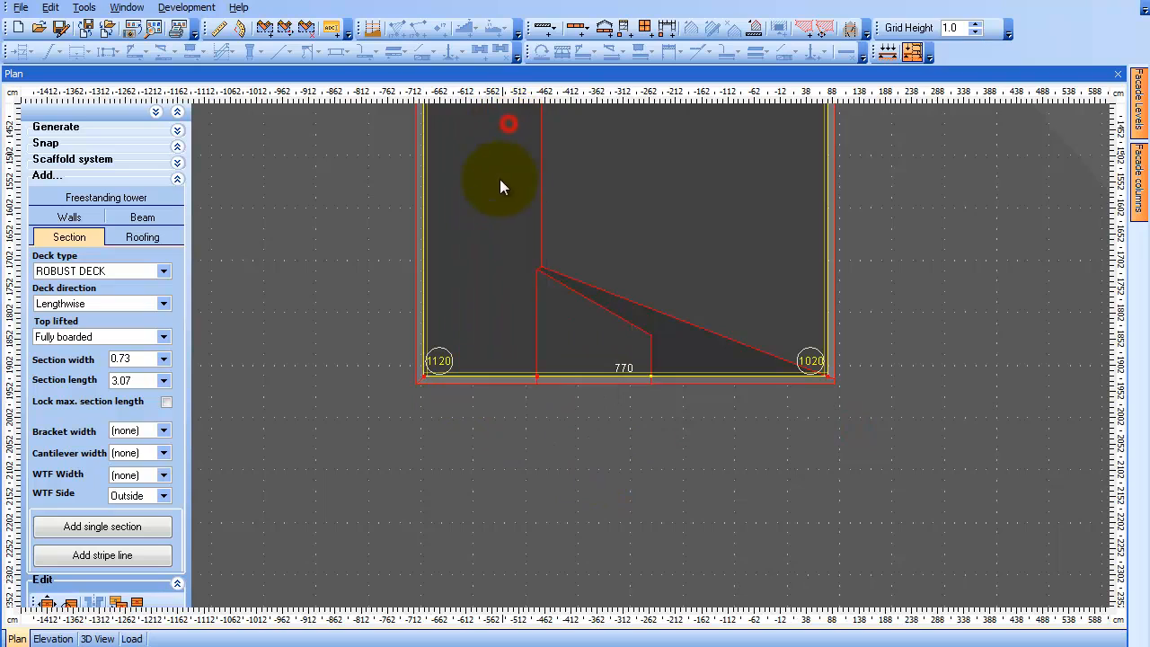
{"action": "left_click", "coordinate": [462, 376]}
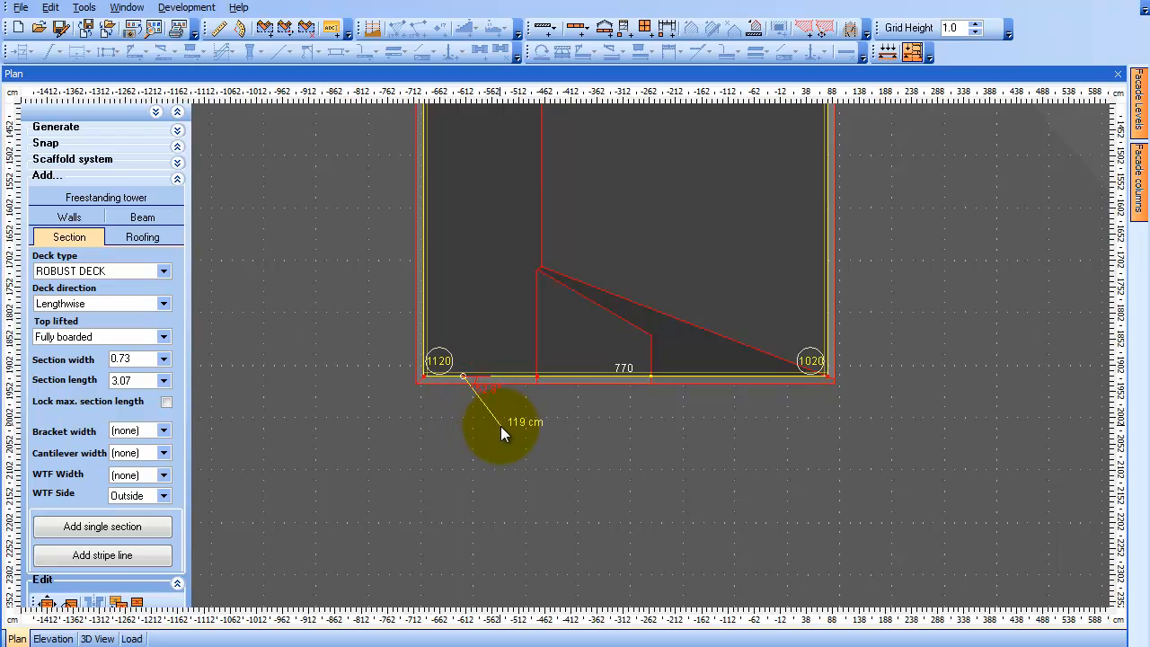
Step: Draw the outline's first side outward from the wall at 55° with a length of 100 cm
{"action": "key", "text": "Tab"}
{"action": "key", "text": "Tab"}
{"action": "type", "text": "55"}
{"action": "key", "text": "Return"}
{"action": "key", "text": "Tab"}
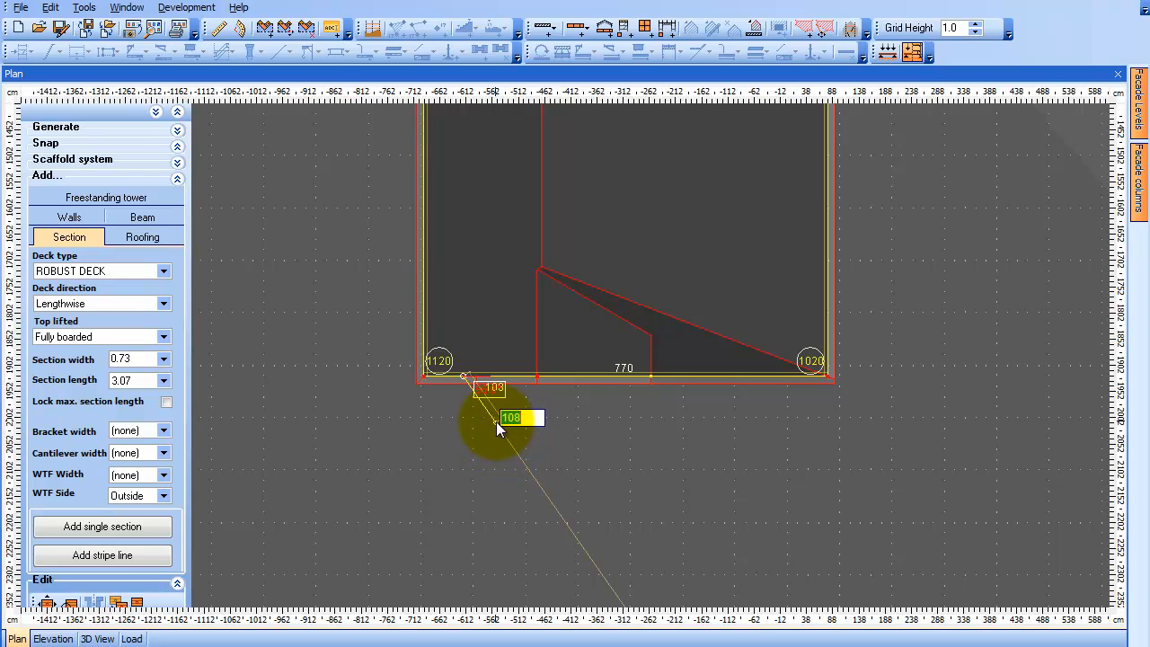
{"action": "type", "text": "100"}
{"action": "key", "text": "Return"}
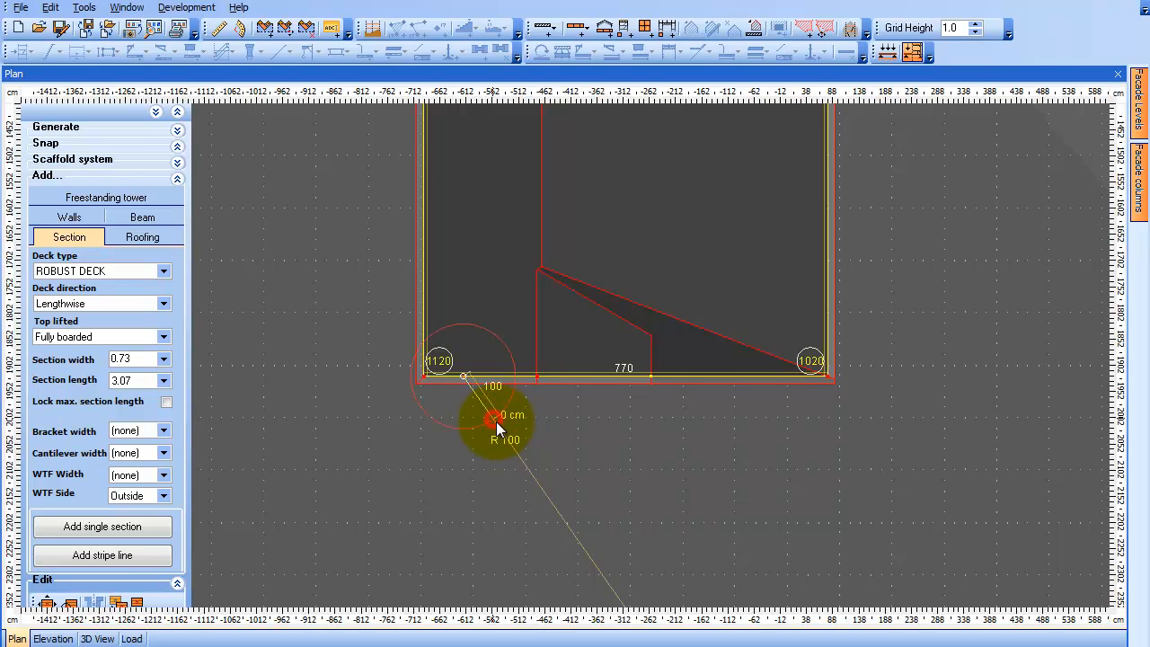
{"action": "left_click", "coordinate": [496, 421]}
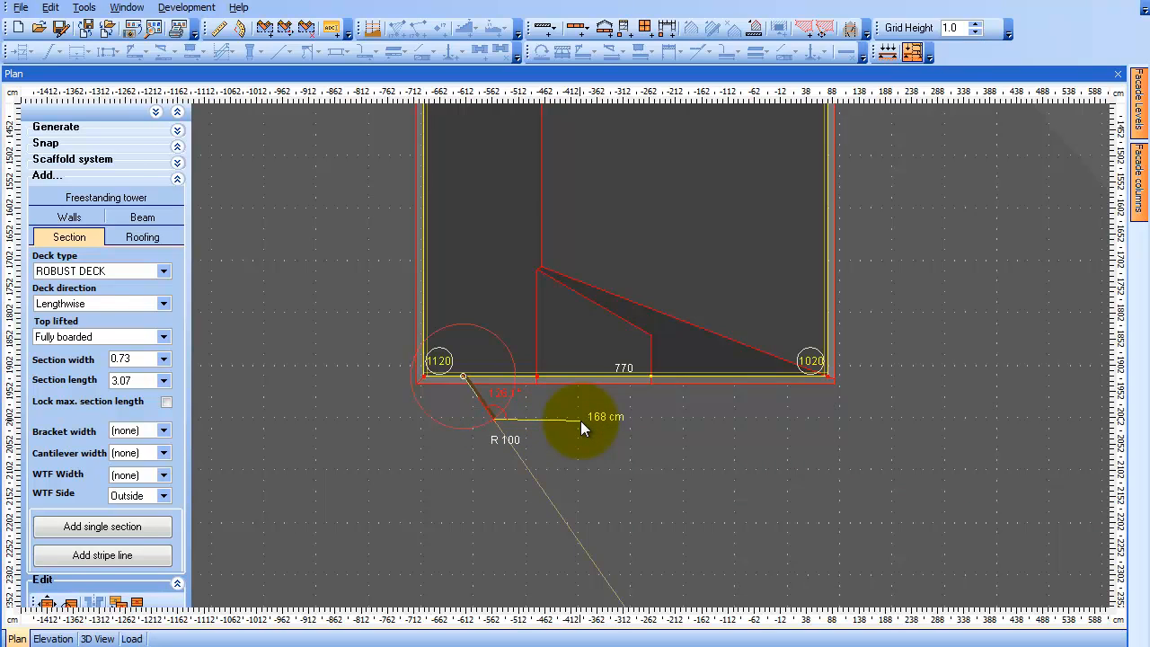
Step: Draw the outline's front side 180 cm long, parallel to the lower wall
{"action": "key", "text": "Tab"}
{"action": "type", "text": "1"}
{"action": "key", "text": "Return"}
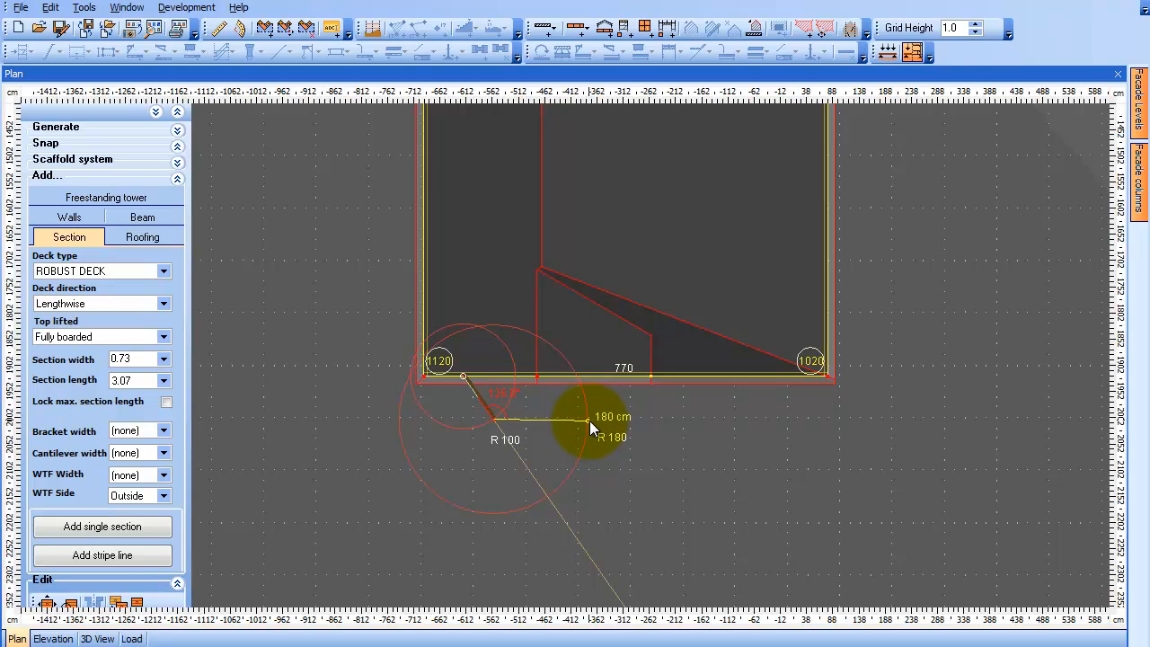
{"action": "left_click", "coordinate": [586, 419]}
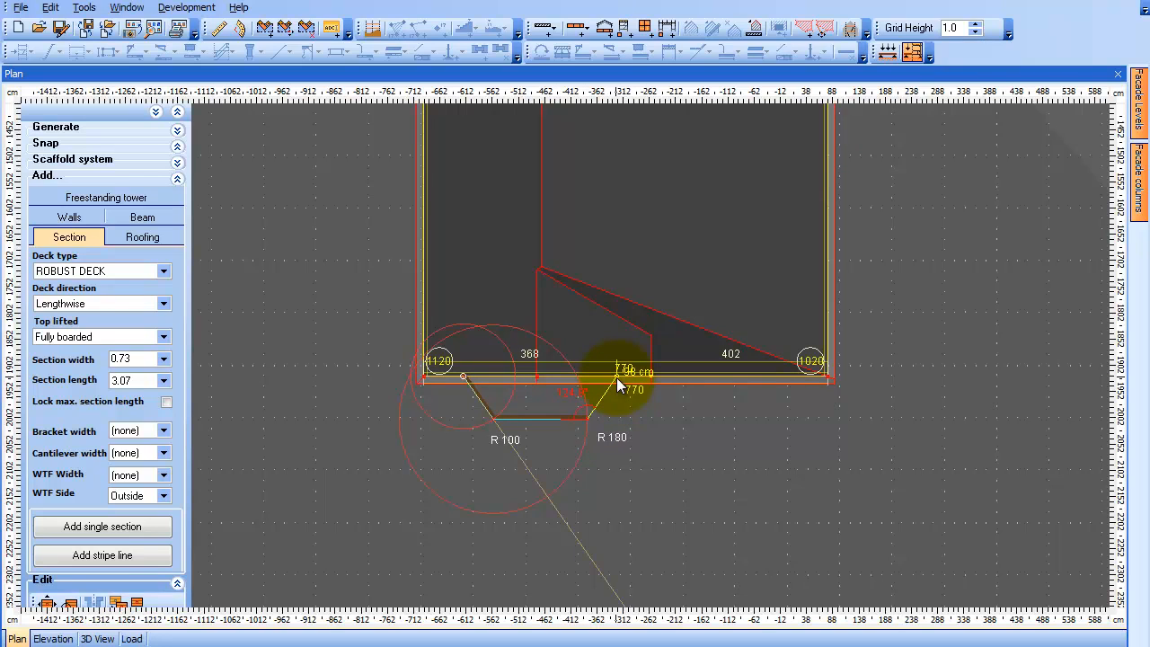
Step: Draw a 100 cm slanted side back to the lower wall and close the outline at its first point
{"action": "key", "text": "Tab"}
{"action": "type", "text": "100"}
{"action": "key", "text": "Return"}
{"action": "left_click", "coordinate": [618, 374]}
{"action": "left_click", "coordinate": [463, 372]}
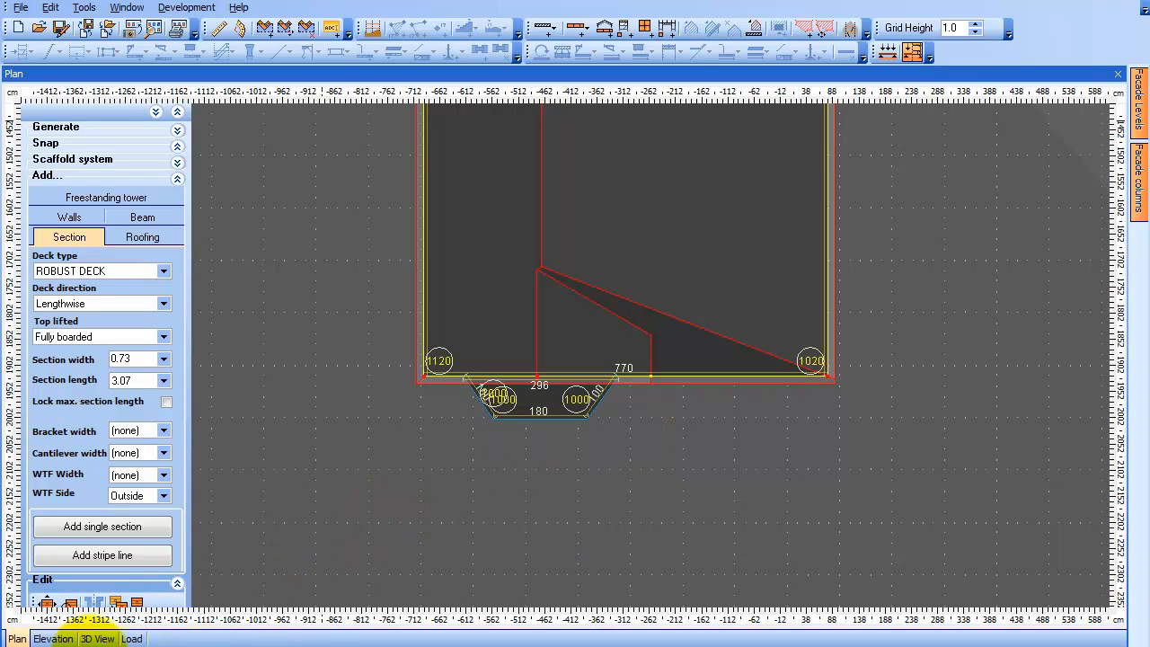
Step: Inspect the building with its roof and new bay in 3D, viewed from above the gable corner
{"action": "left_click", "coordinate": [97, 639]}
{"action": "left_click_drag", "start_coordinate": [274, 490], "coordinate": [311, 550]}
{"action": "scroll", "coordinate": [419, 524], "scroll_direction": "up", "scroll_amount": 5}
{"action": "scroll", "coordinate": [285, 514], "scroll_direction": "down", "scroll_amount": 3}
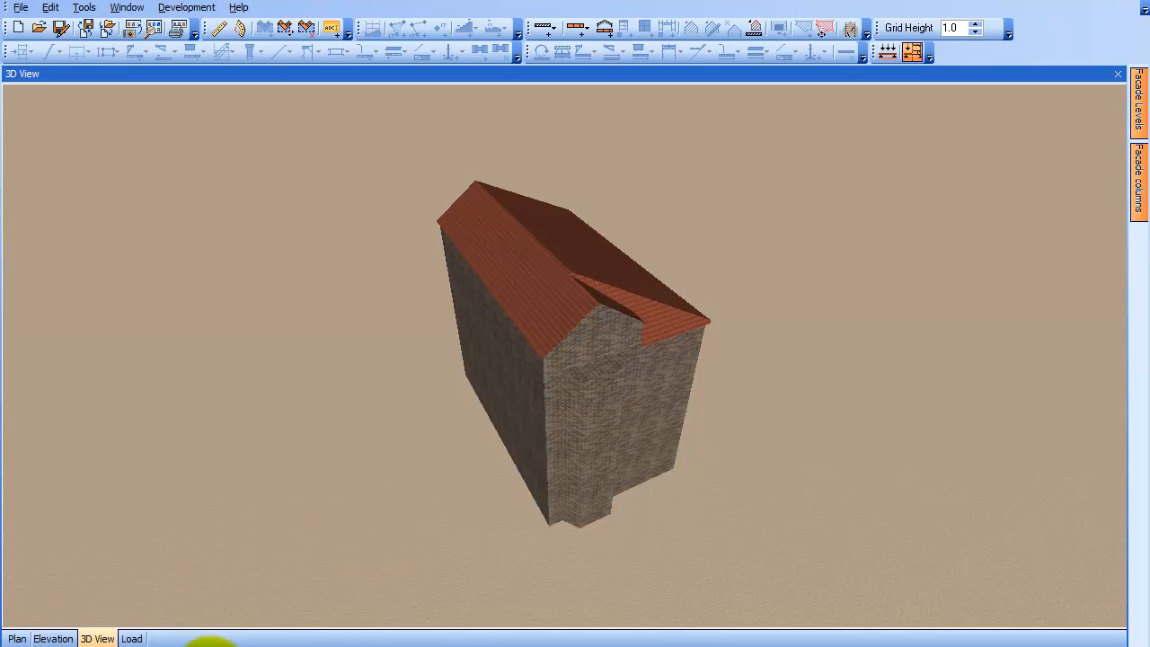